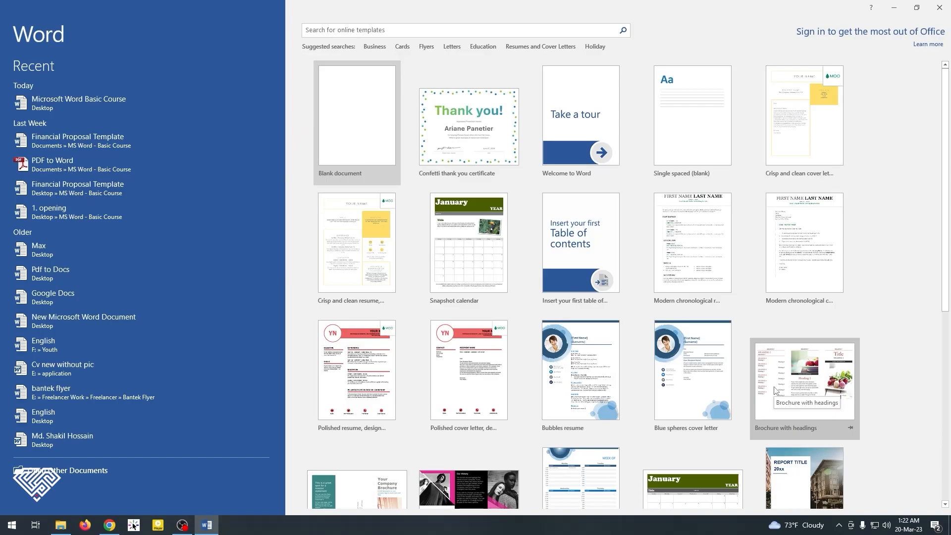
# Create a blank document and add the Open command to the Quick Access Toolbar
pyautogui.click(343, 143)
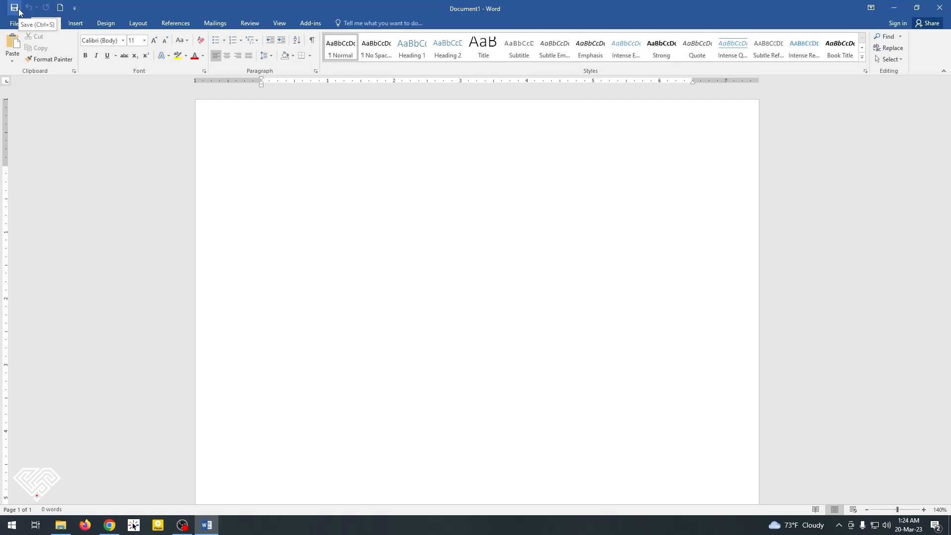
pyautogui.click(76, 8)
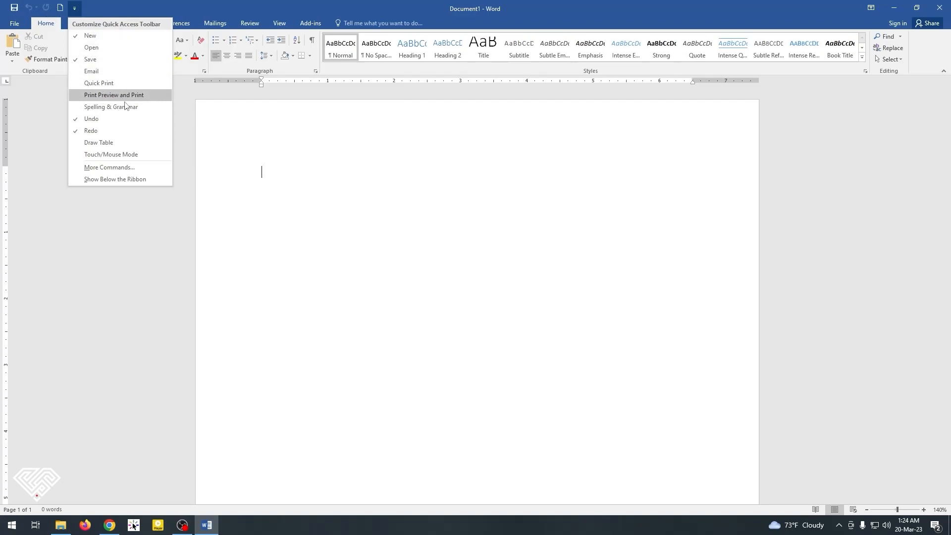
pyautogui.click(81, 49)
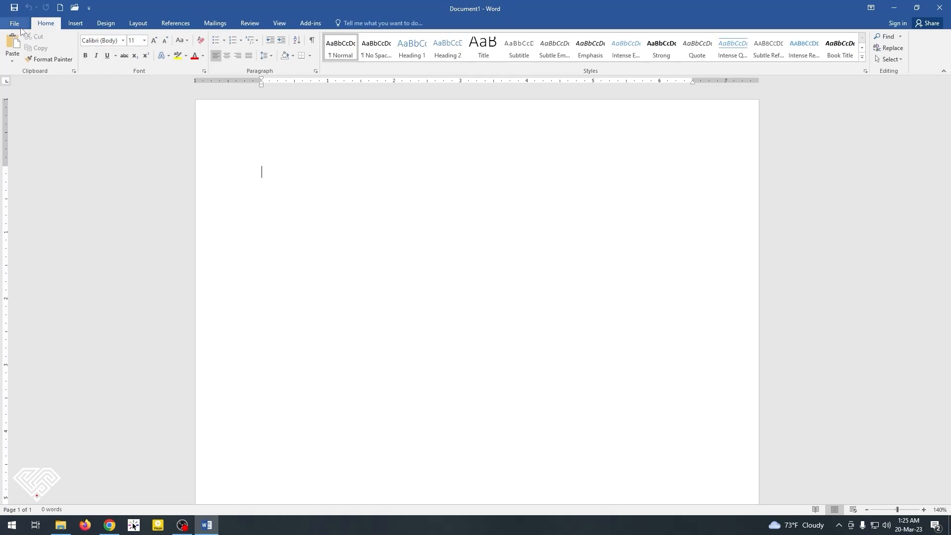
pyautogui.click(76, 23)
pyautogui.click(106, 23)
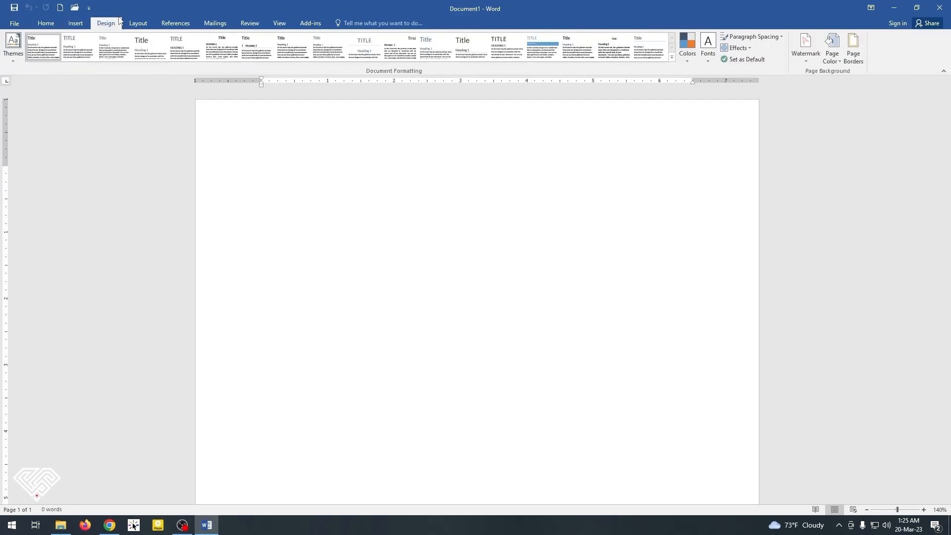
pyautogui.click(76, 23)
pyautogui.click(47, 24)
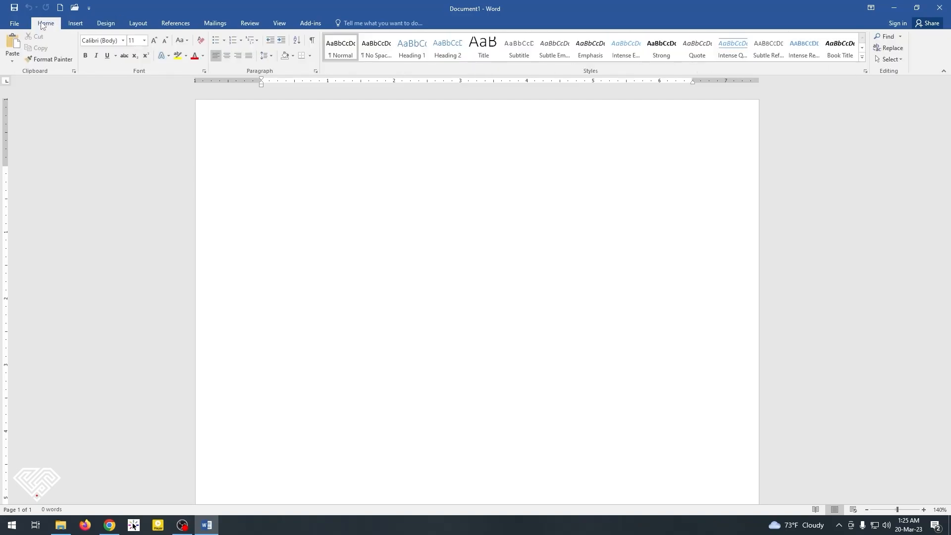
pyautogui.click(77, 24)
pyautogui.click(112, 28)
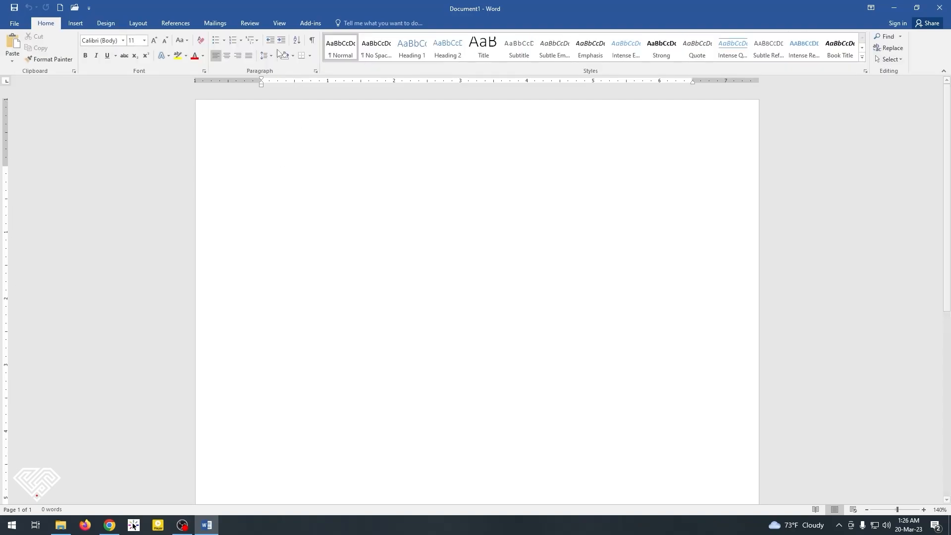
# Hide the document ruler and show it again
pyautogui.click(280, 24)
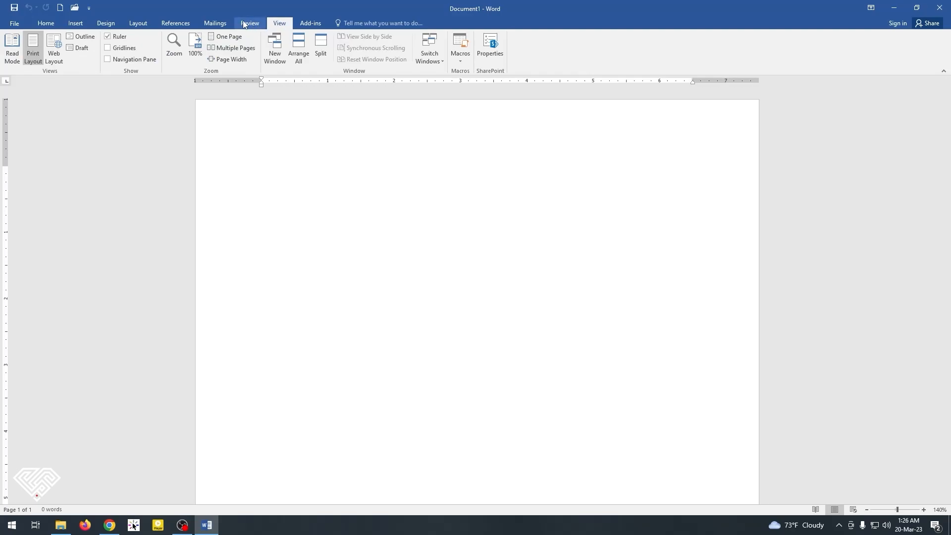
pyautogui.click(108, 37)
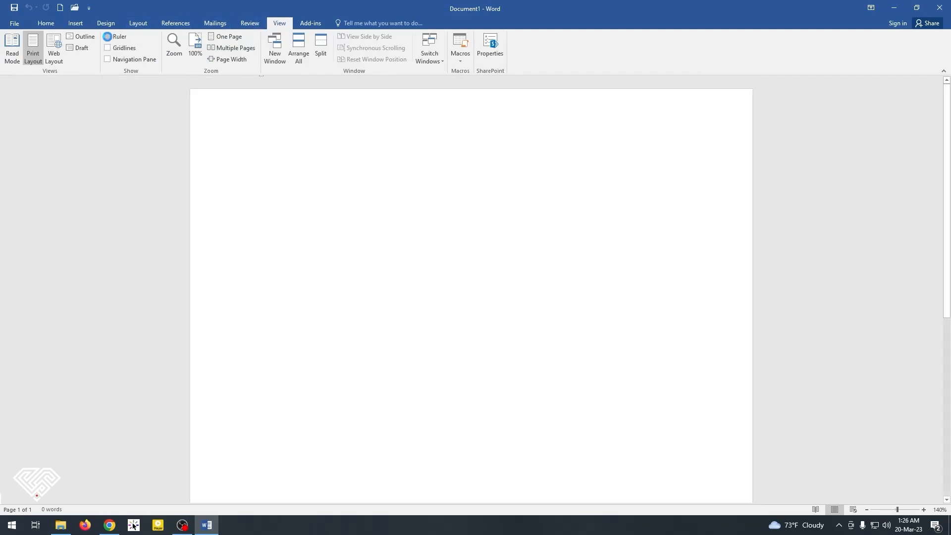
pyautogui.click(108, 37)
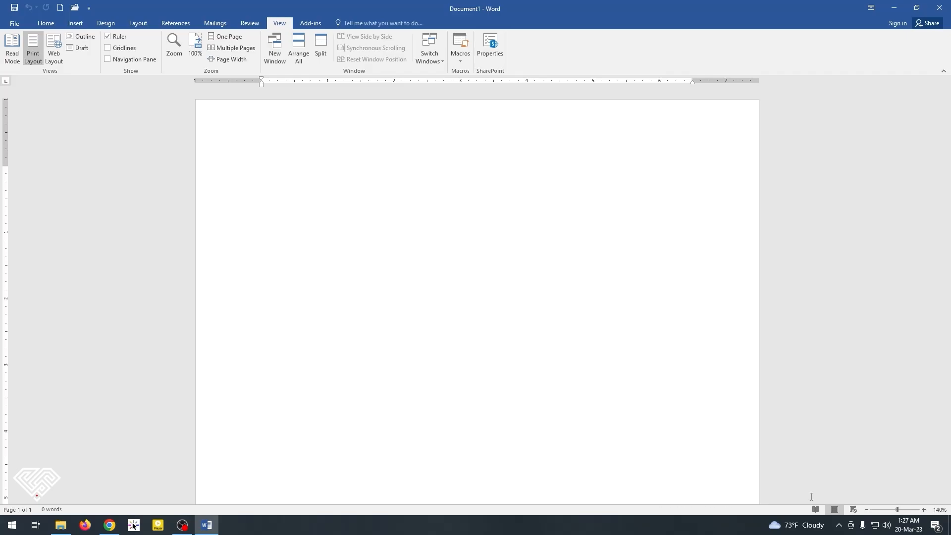
# Zoom the blank page in to 180%, back out to 140%, and finally set the zoom level to 100%
pyautogui.click(924, 510)
pyautogui.click(924, 510)
pyautogui.click(924, 510)
pyautogui.click(924, 510)
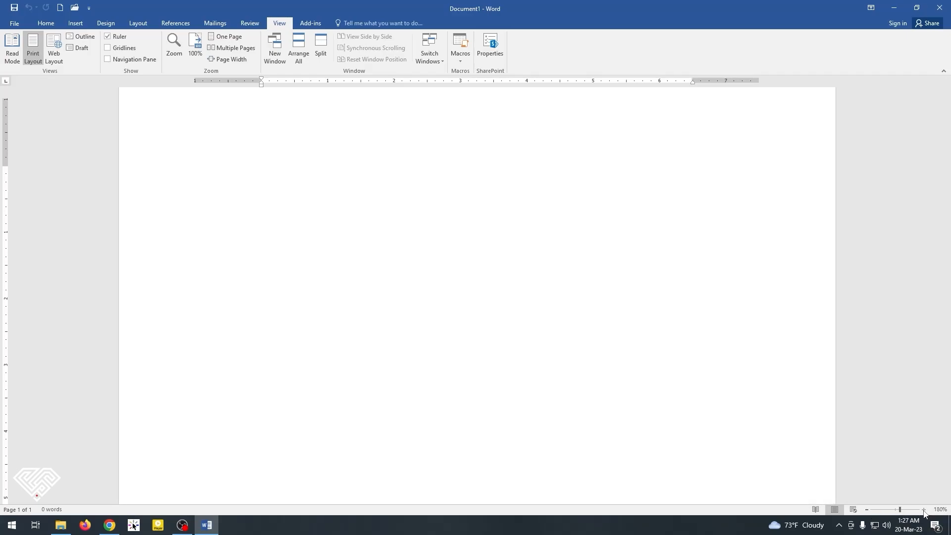
pyautogui.click(867, 510)
pyautogui.click(867, 510)
pyautogui.click(867, 510)
pyautogui.click(867, 510)
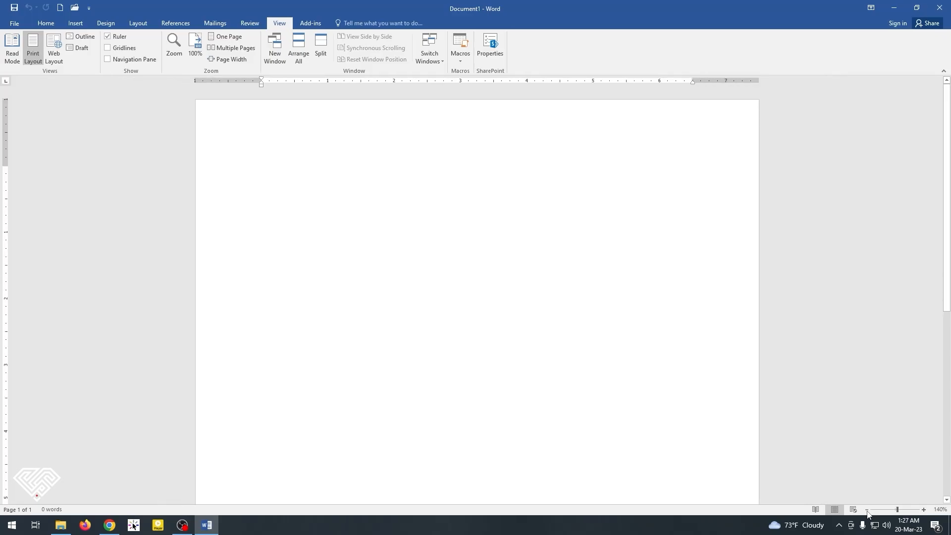
pyautogui.moveTo(898, 510)
pyautogui.mouseDown()
pyautogui.moveTo(886, 513)
pyautogui.moveTo(906, 514)
pyautogui.moveTo(895, 517)
pyautogui.mouseUp()
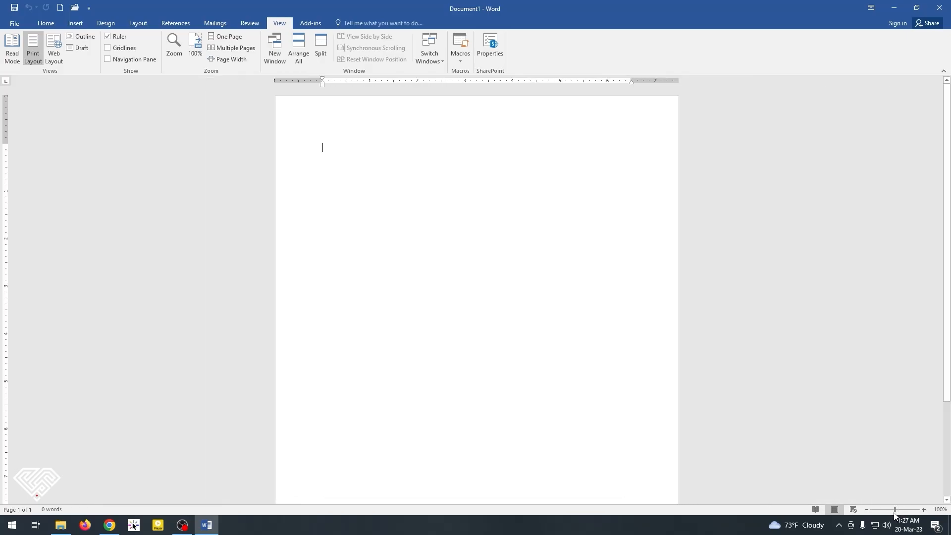
# Open the Financial Proposal Template document from the MS Word - Basic Course folder in Documents
pyautogui.click(46, 24)
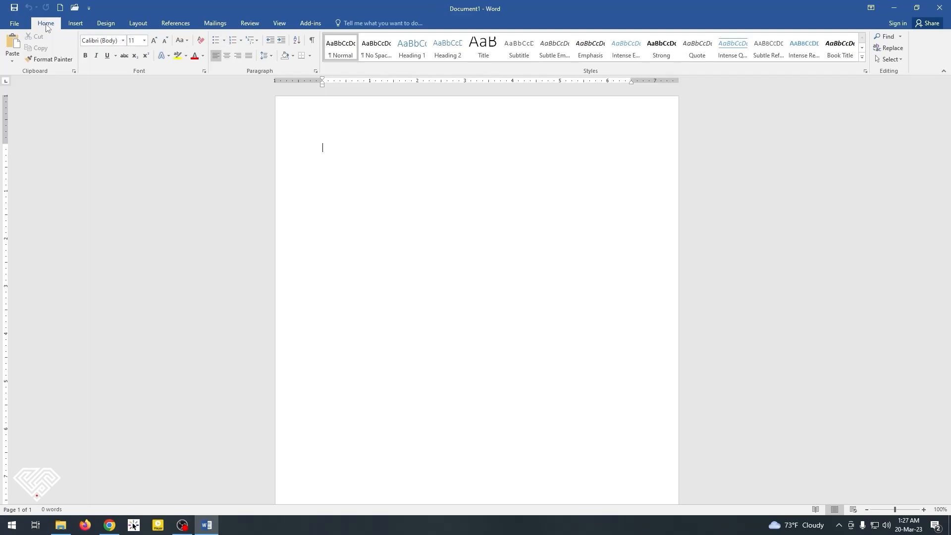
pyautogui.click(13, 25)
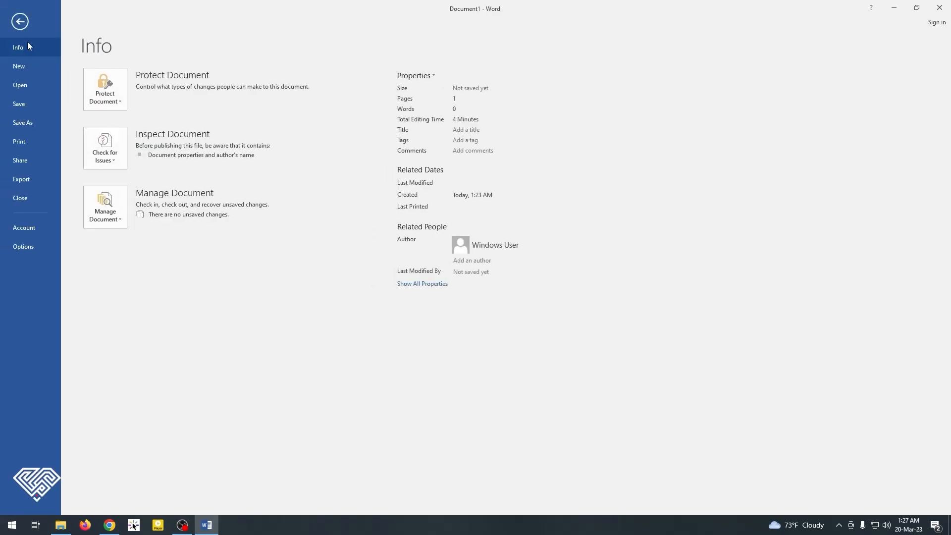
pyautogui.click(25, 85)
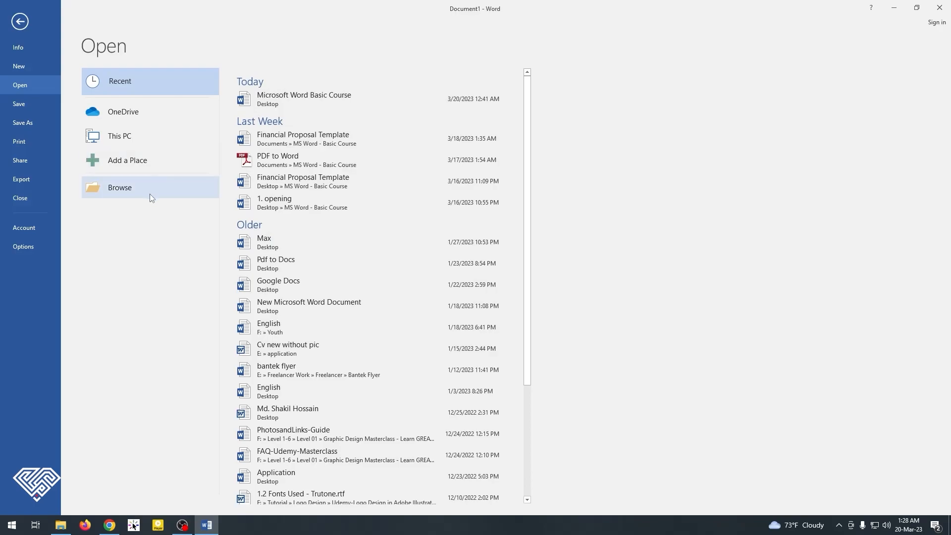
pyautogui.click(124, 192)
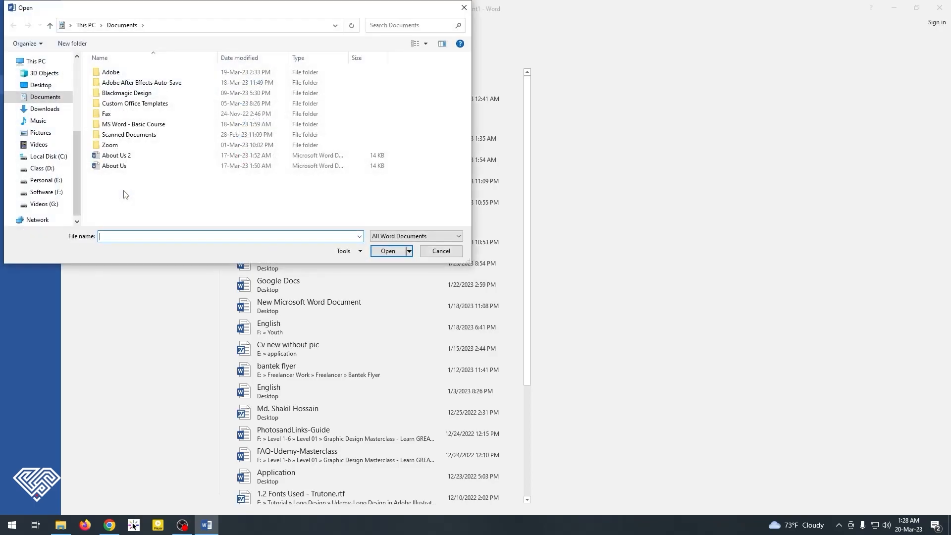
pyautogui.doubleClick(153, 125)
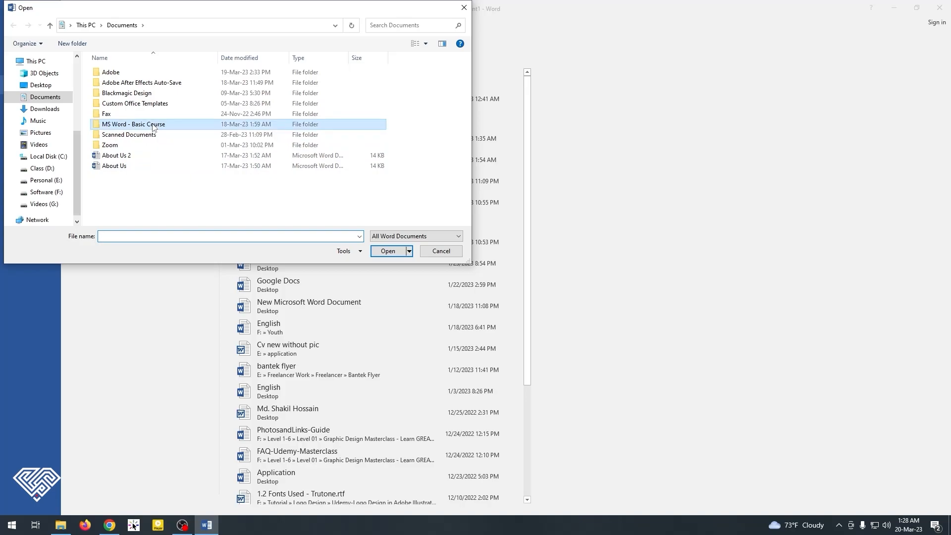
pyautogui.click(155, 74)
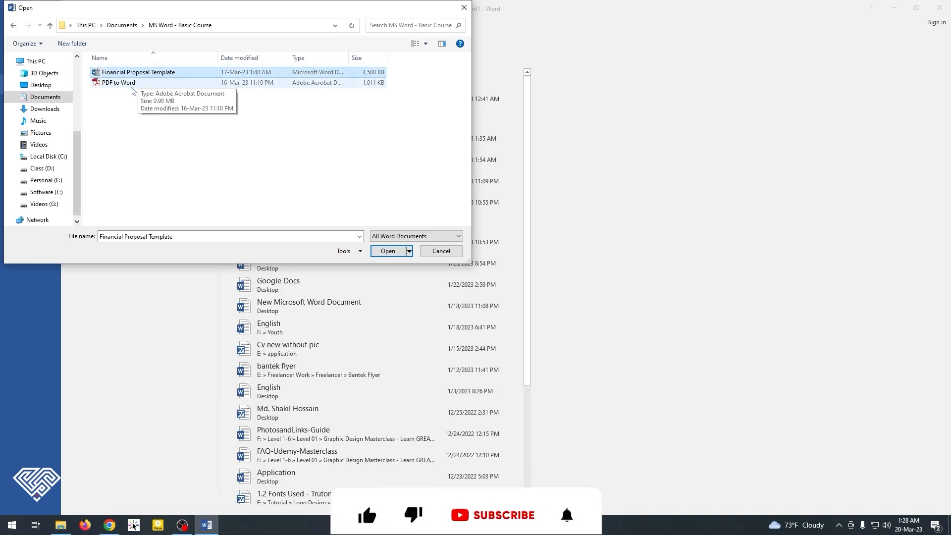
pyautogui.click(385, 251)
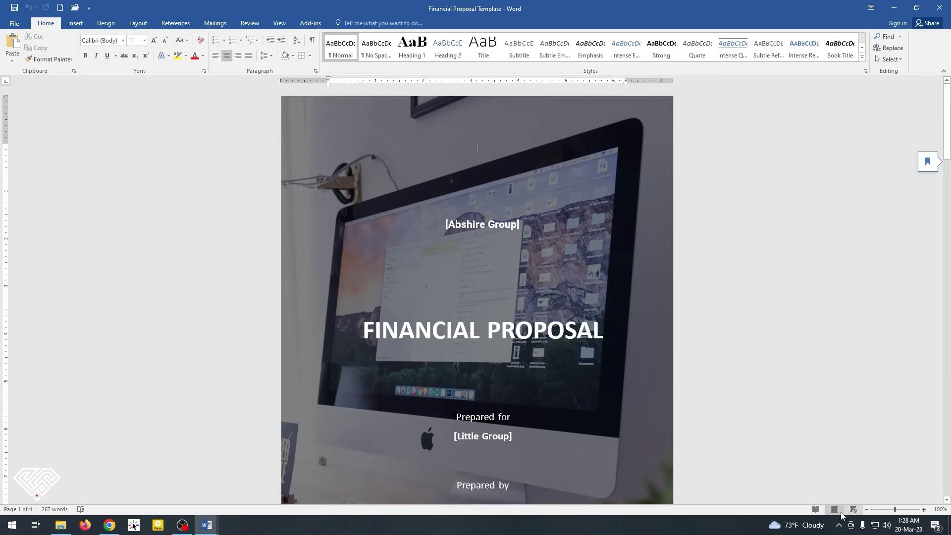
# Display the proposal in Read Mode and page forward to its end and back to the first screen
pyautogui.click(816, 510)
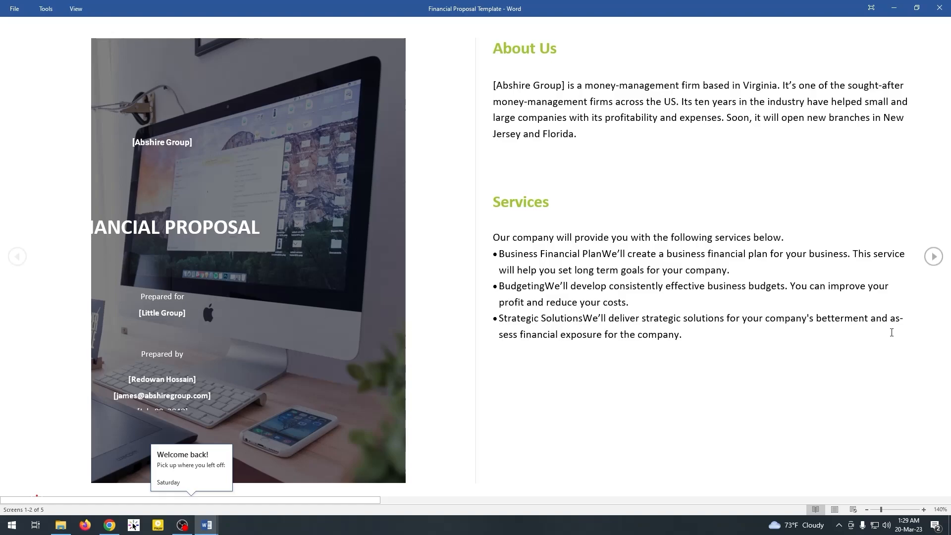
pyautogui.click(934, 257)
pyautogui.click(934, 257)
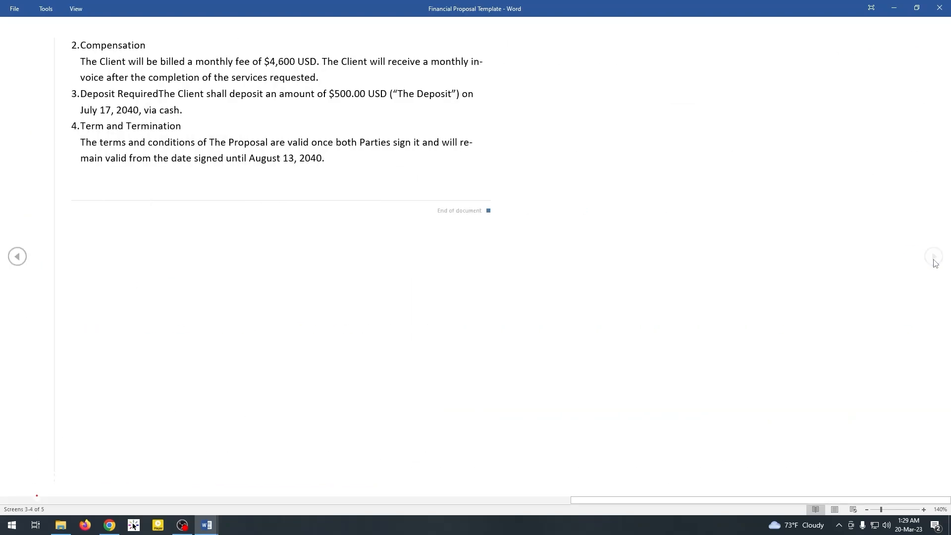
pyautogui.click(16, 258)
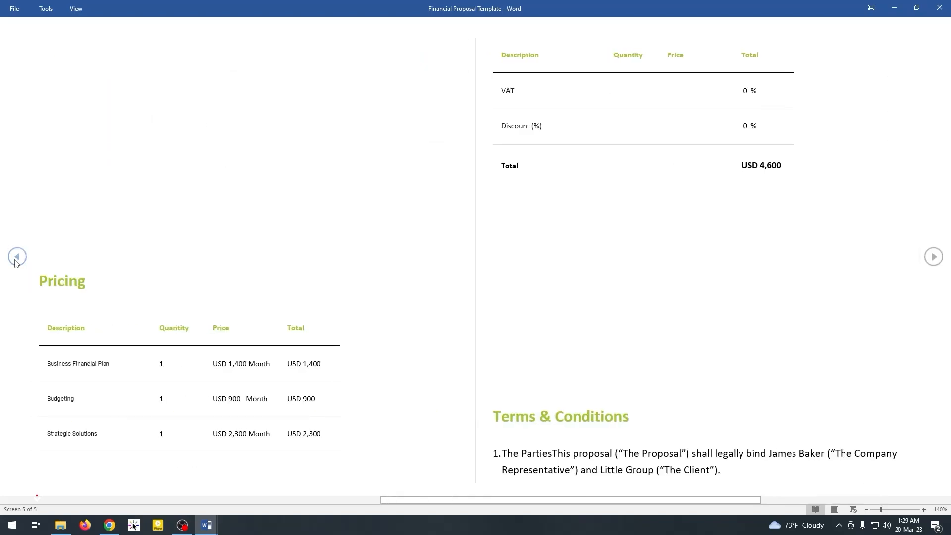
pyautogui.click(16, 257)
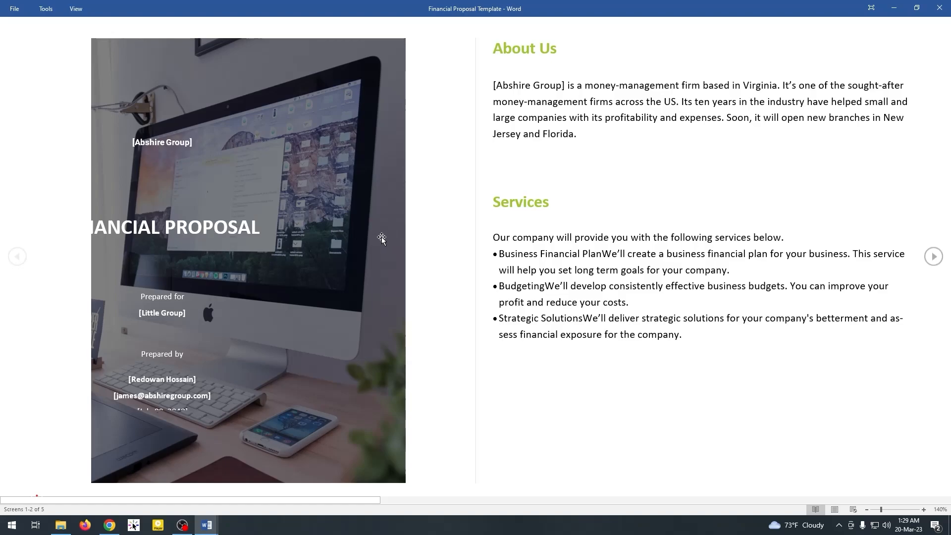
# Switch Read Mode to Paper Layout and look through the proposal to its last page before returning to the editing view
pyautogui.click(81, 12)
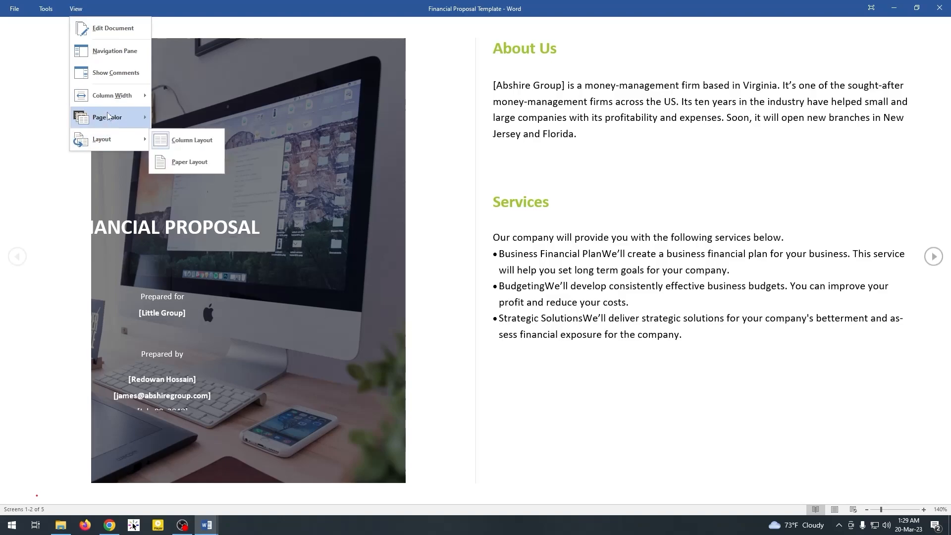
pyautogui.moveTo(120, 135)
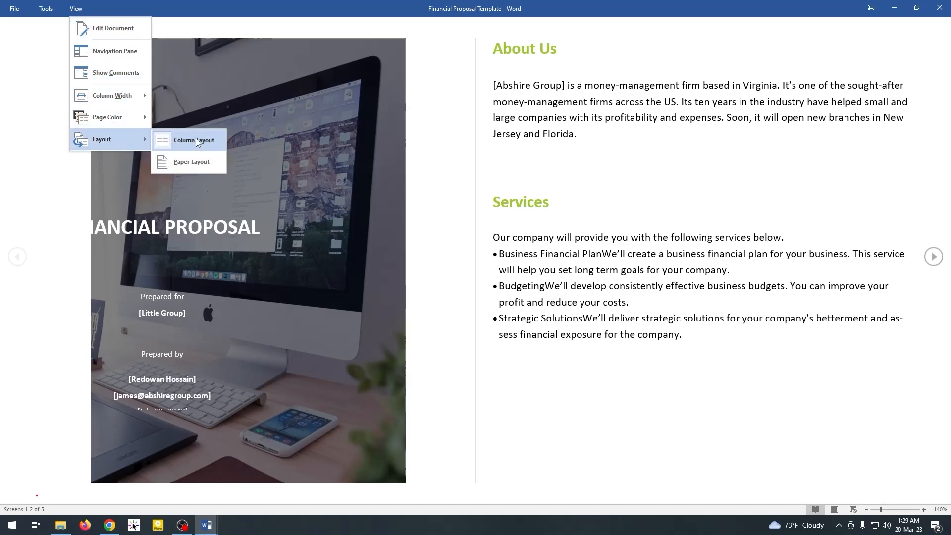
pyautogui.click(196, 162)
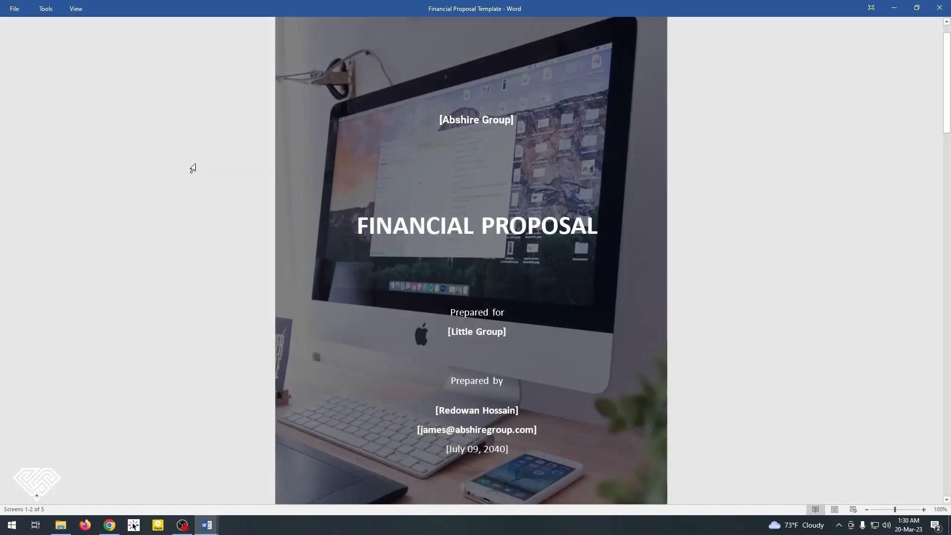
pyautogui.scroll(-10, 392, 321)
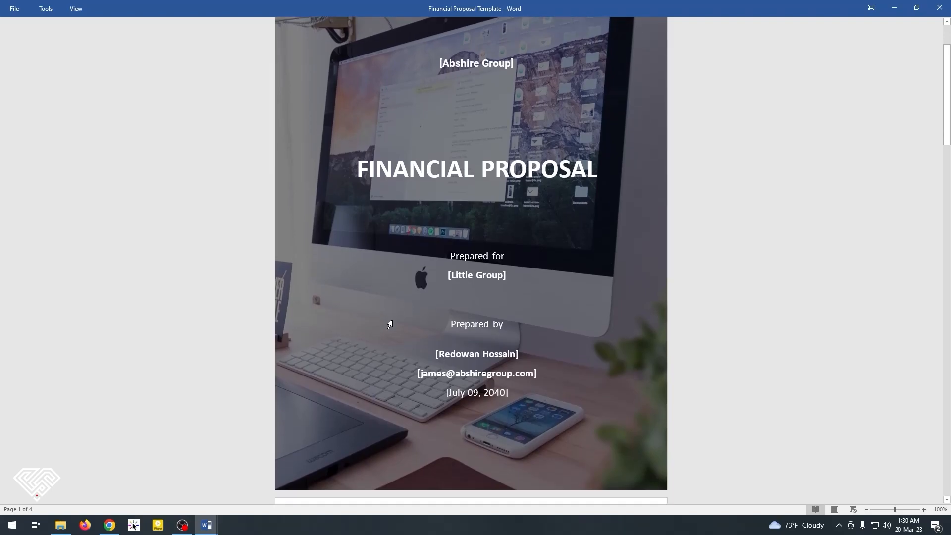
pyautogui.scroll(-9, 395, 320)
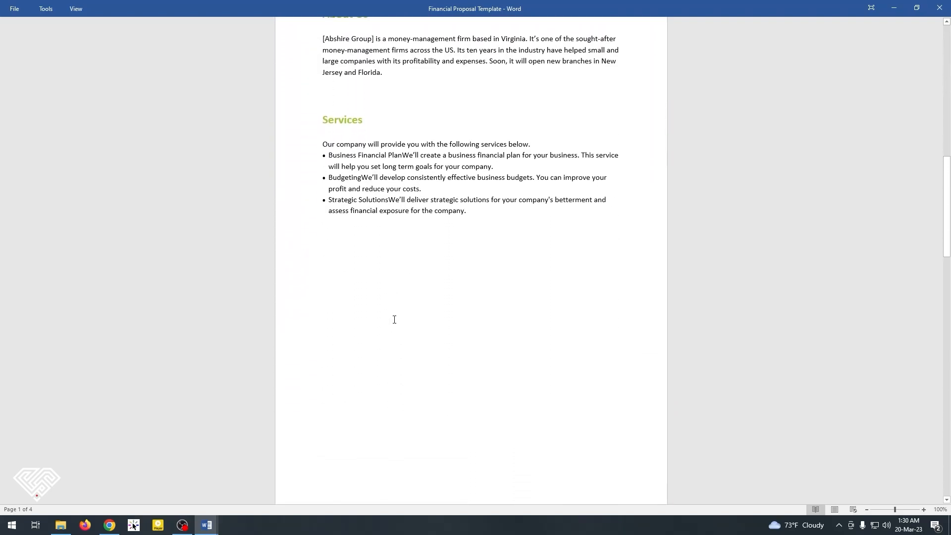
pyautogui.scroll(-7, 394, 327)
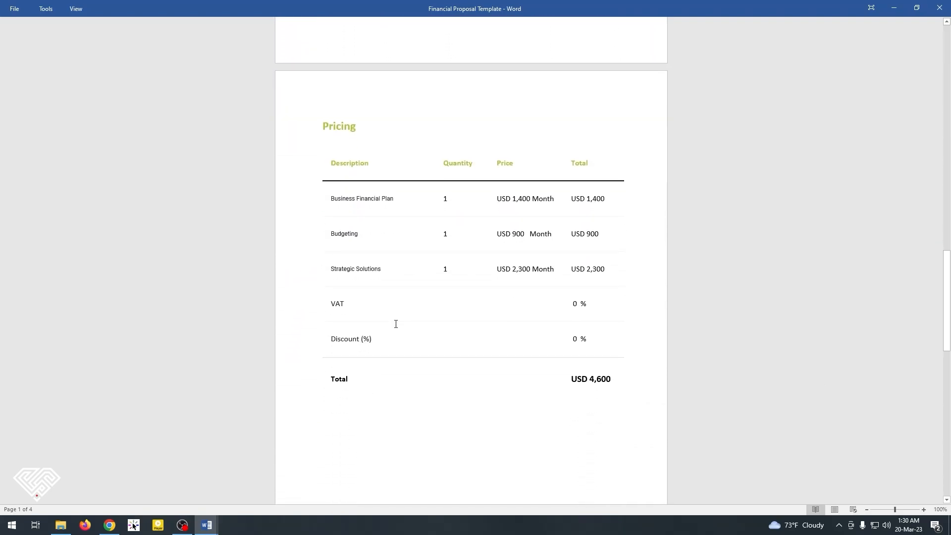
pyautogui.scroll(-9, 394, 324)
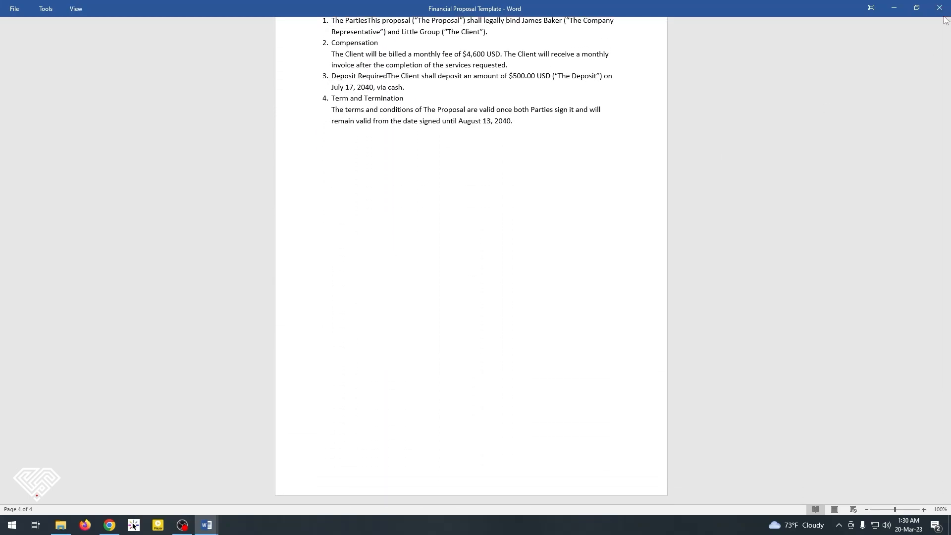
pyautogui.press('Escape')
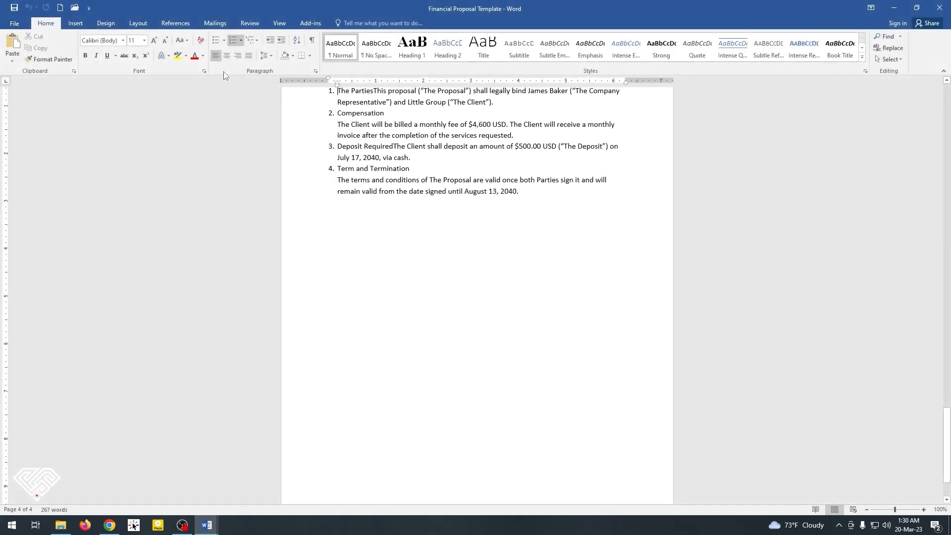
# Close the Financial Proposal Template document
pyautogui.scroll(12, 292, 180)
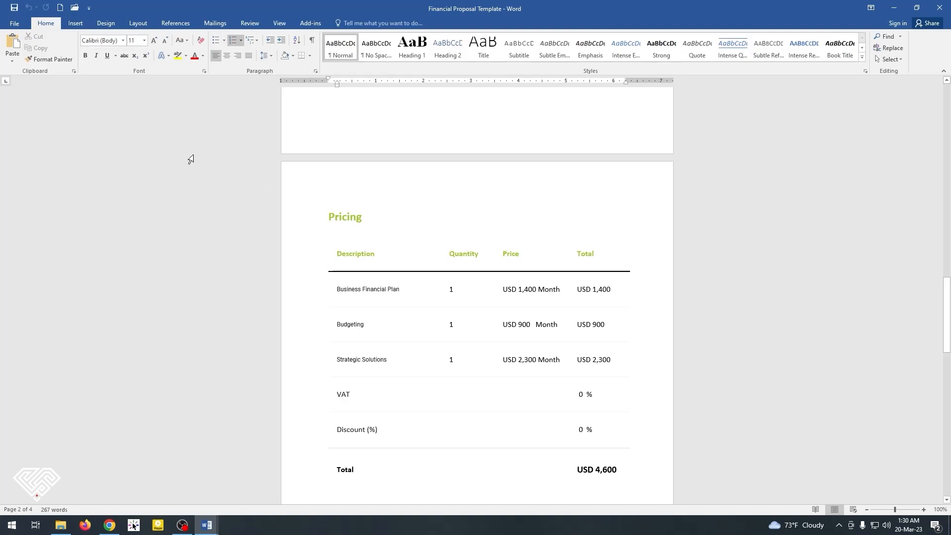
pyautogui.click(16, 25)
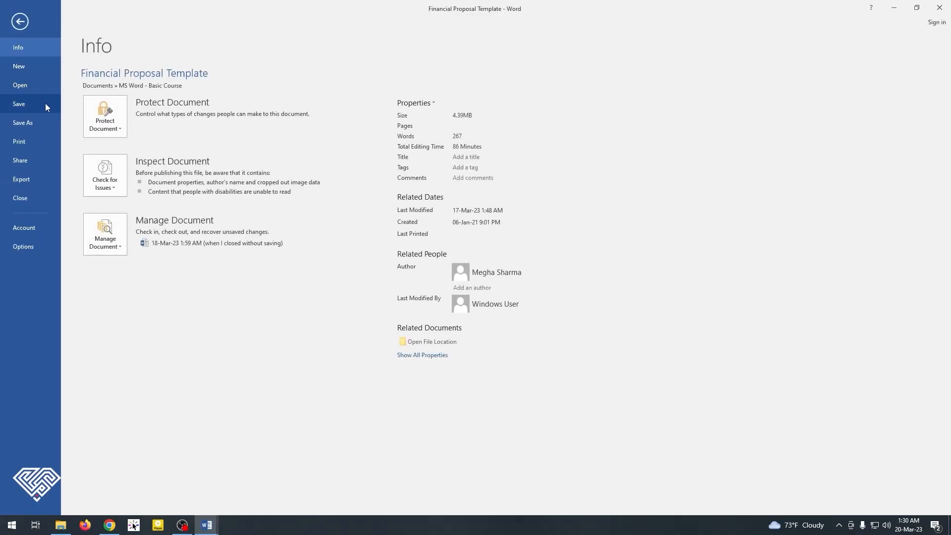
pyautogui.click(27, 198)
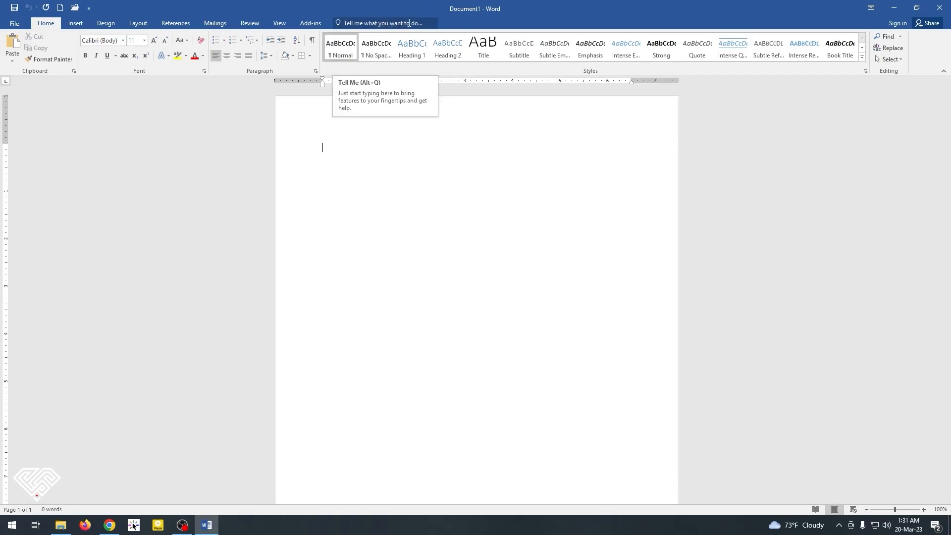
# Use the Tell Me search to find "open", go to the Open page and return to the blank document
pyautogui.click(355, 24)
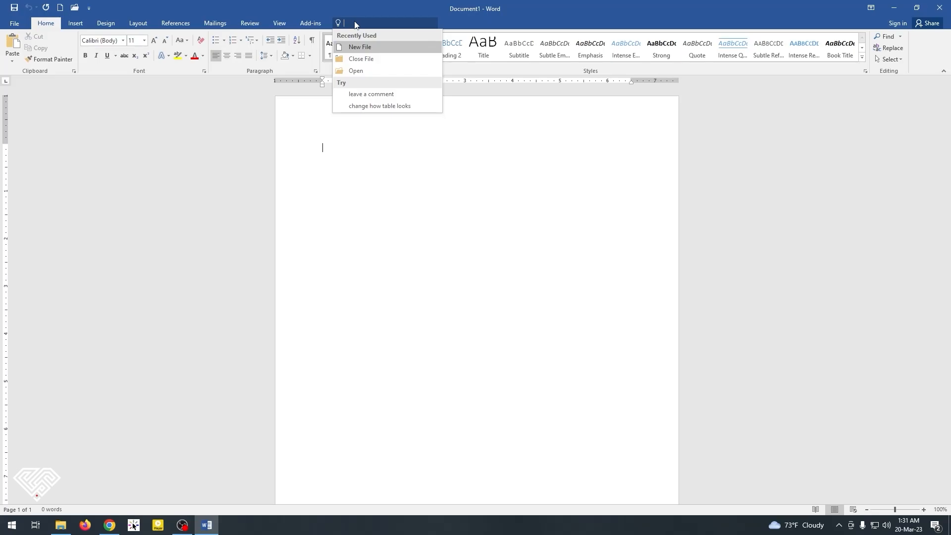
pyautogui.write('open')
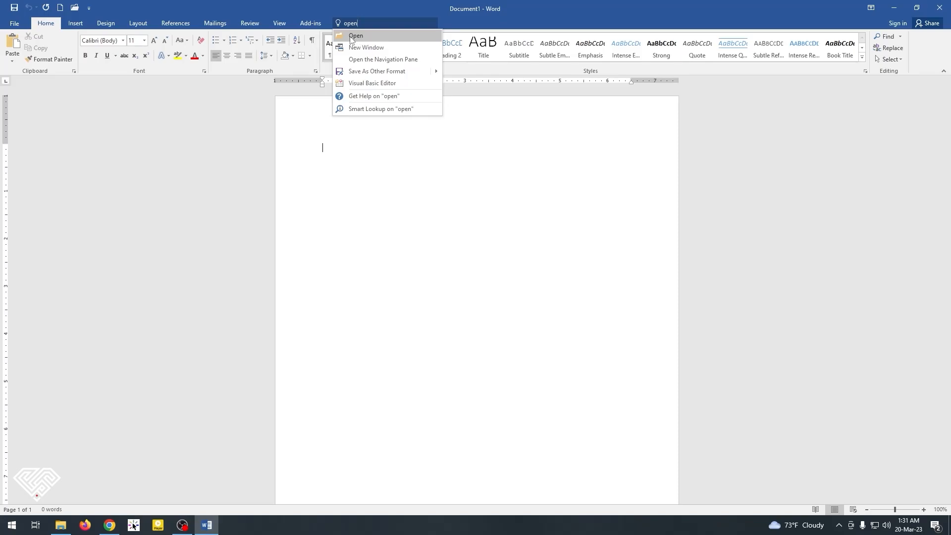
pyautogui.click(359, 38)
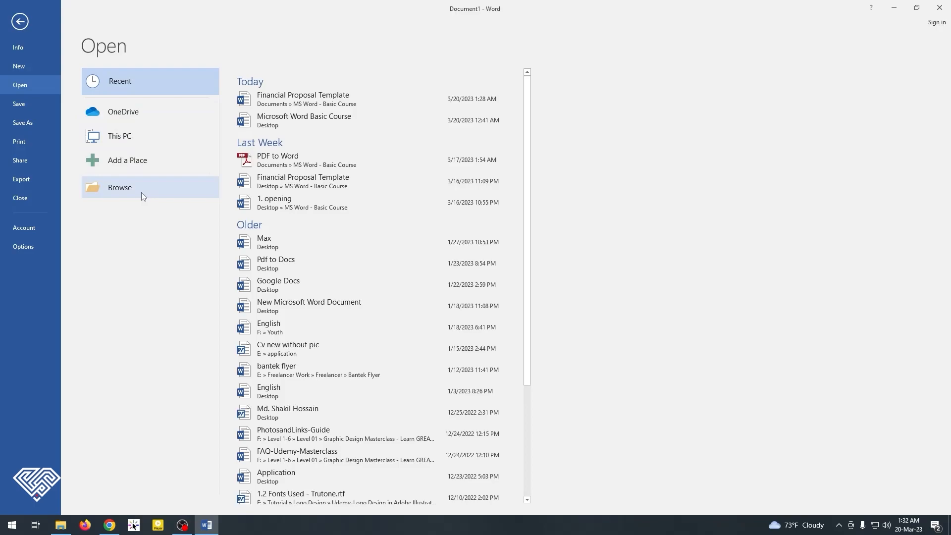
pyautogui.click(20, 22)
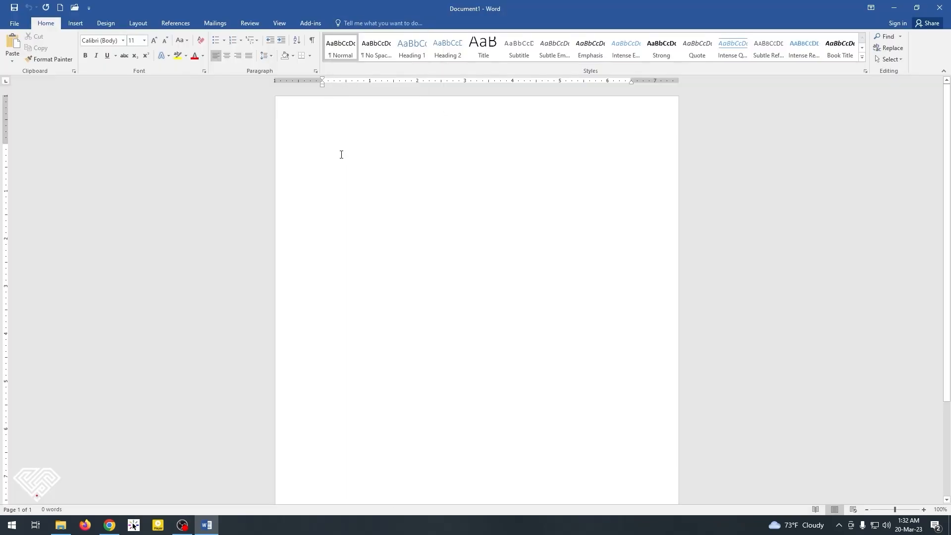
# Write "Text" in the blank document and make it bold by finding the Bold command with the Tell Me search
pyautogui.write('Text')
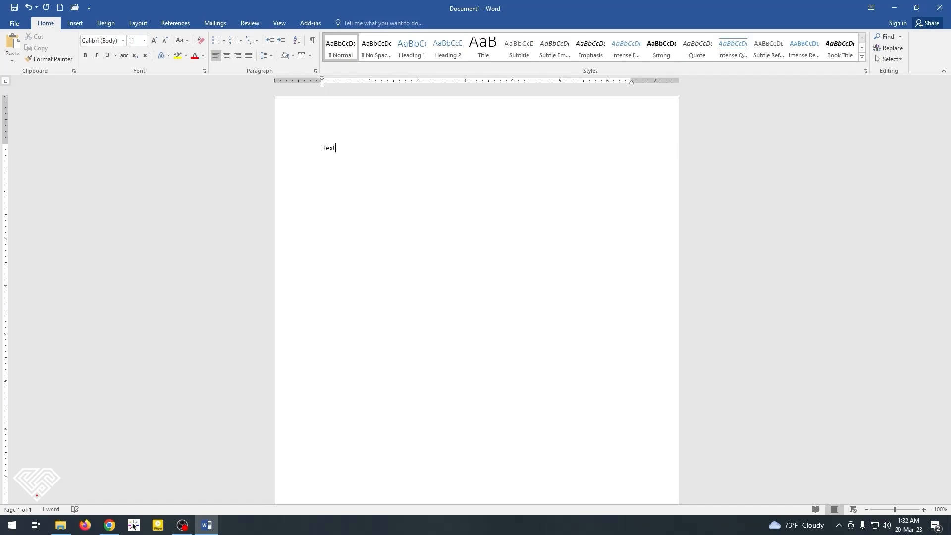
pyautogui.moveTo(348, 151); pyautogui.dragTo(295, 151)
pyautogui.click(363, 24)
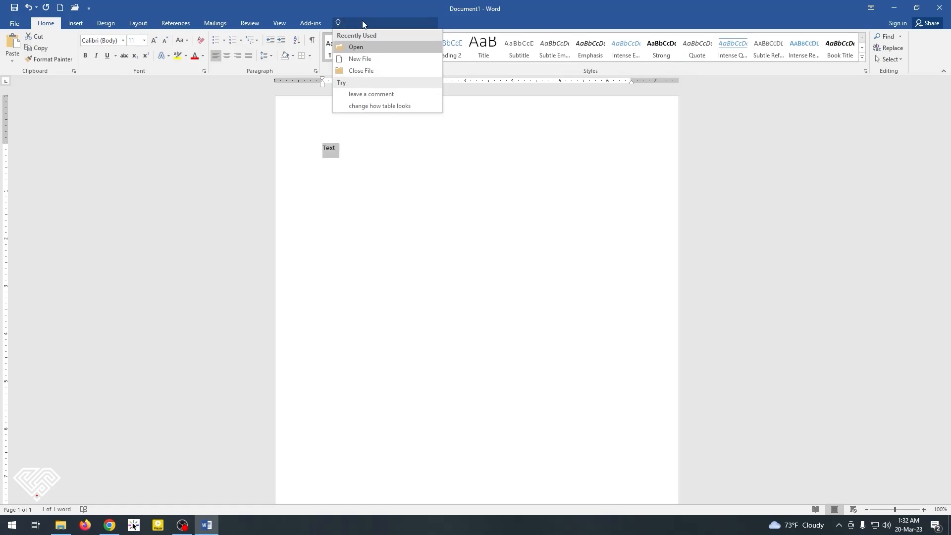
pyautogui.write('bold')
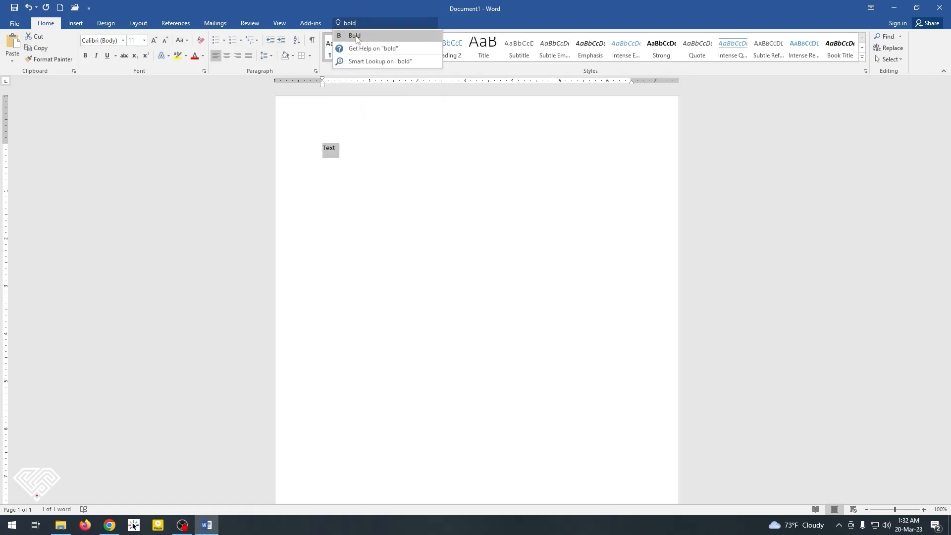
pyautogui.click(355, 36)
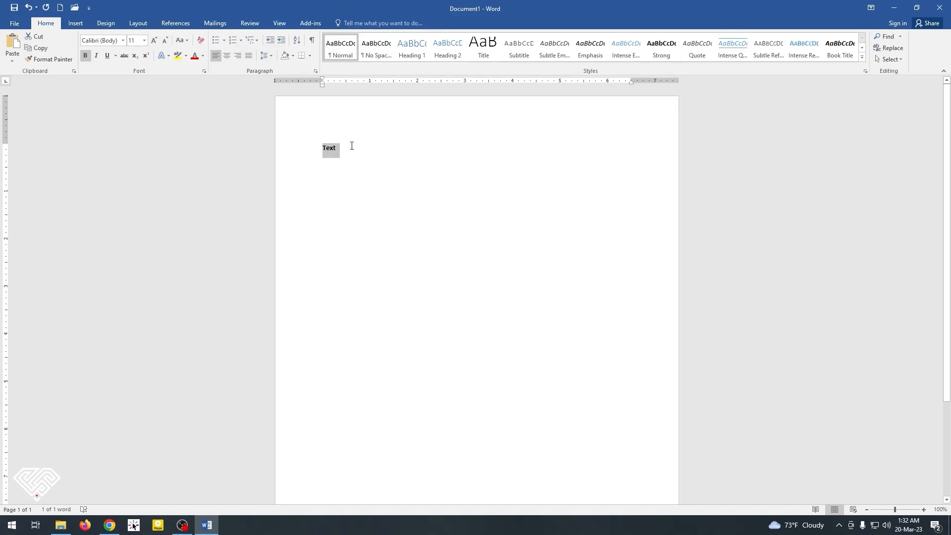
# Increase the font size of the selected word through a Tell Me search for "font size"
pyautogui.click(377, 23)
pyautogui.write('fon')
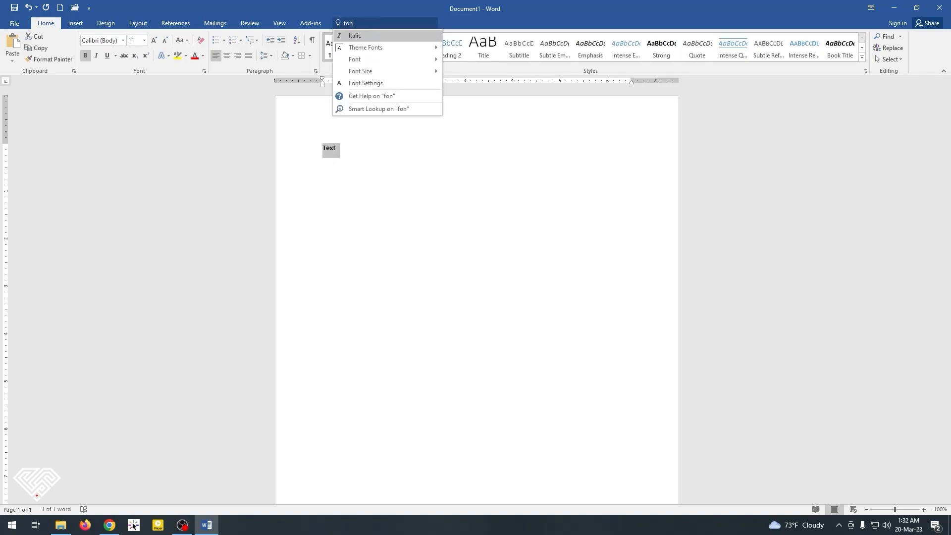
pyautogui.write('t size')
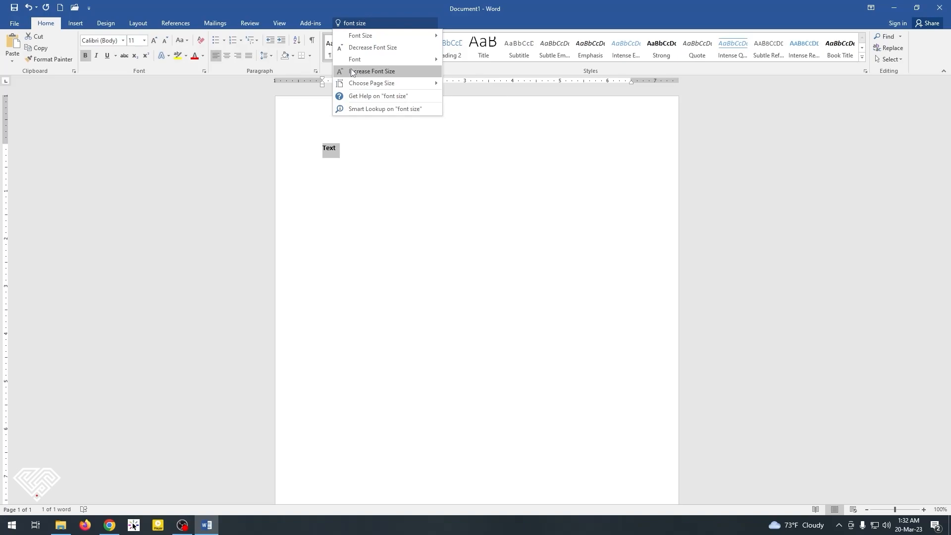
pyautogui.click(376, 71)
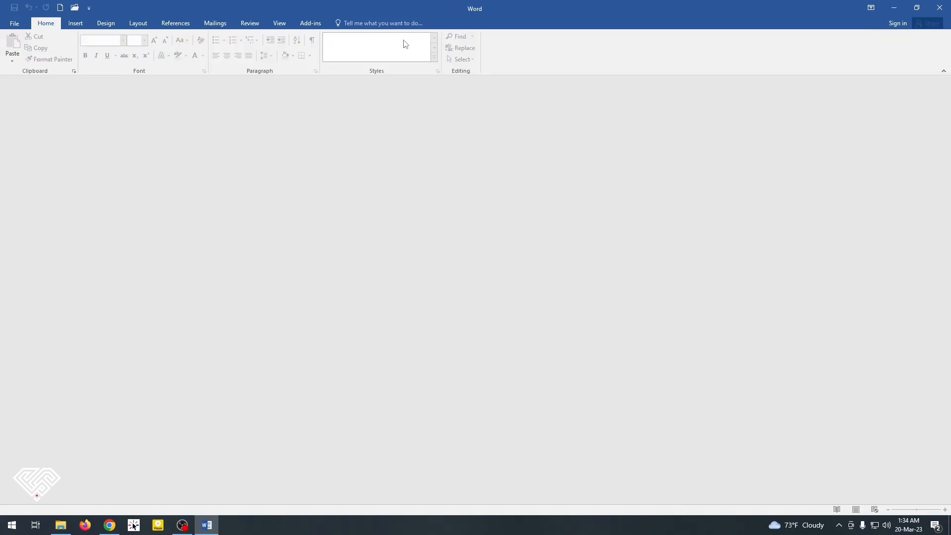
# Bring up the Tell Me search's recently used commands and dismiss them
pyautogui.hotkey('alt', 'q')
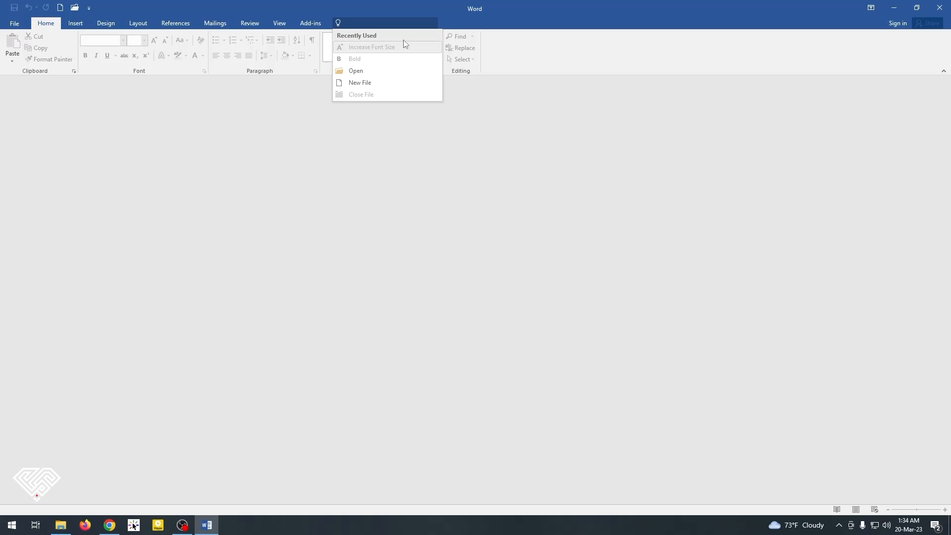
pyautogui.click(402, 151)
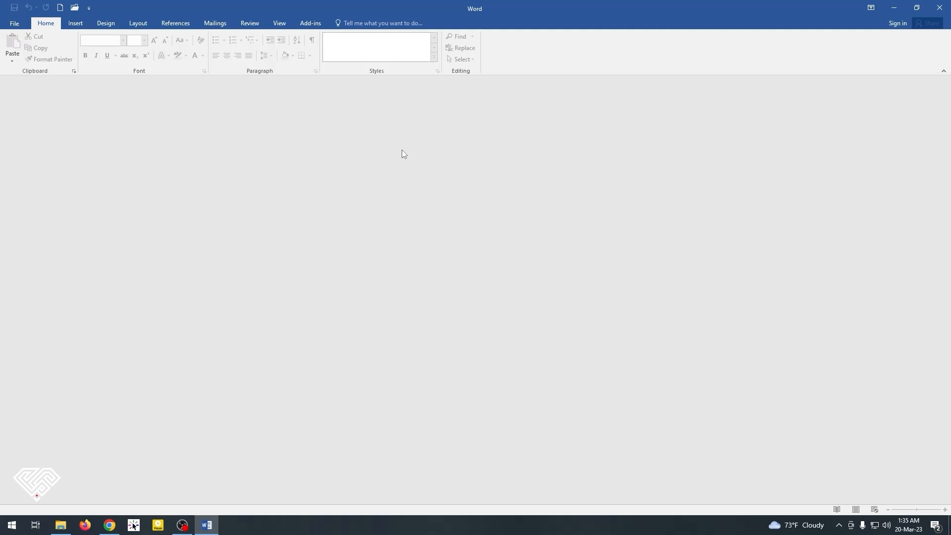
# Browse the new-document templates, look through the Flyers suggested search and return to the template home
pyautogui.click(15, 24)
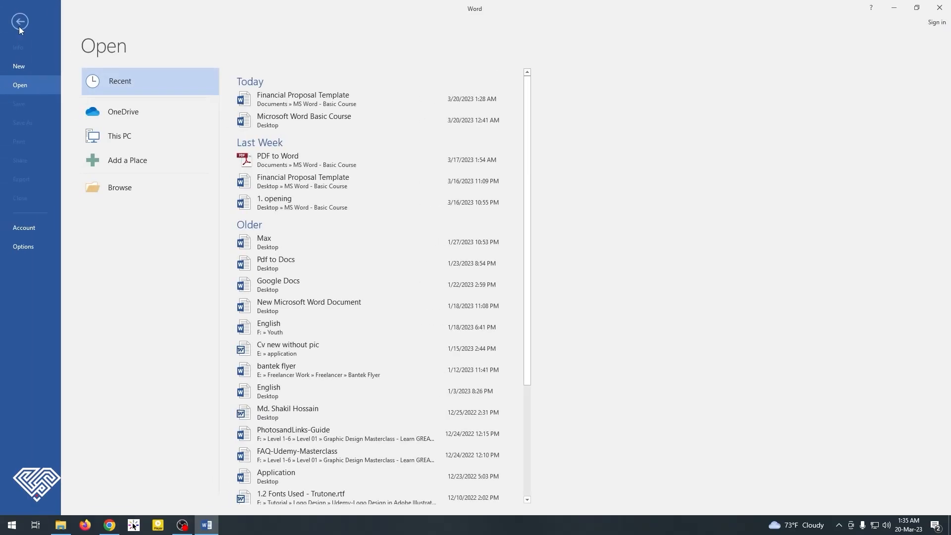
pyautogui.click(33, 67)
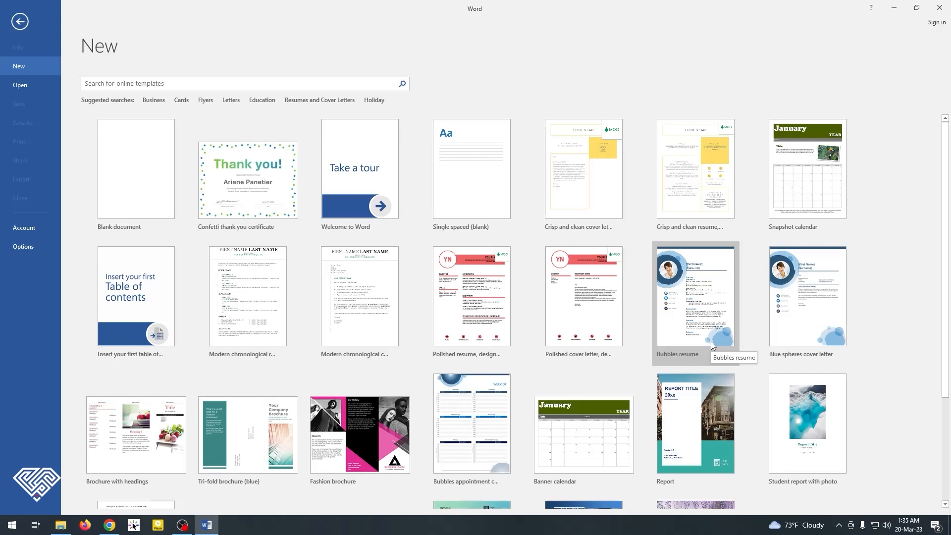
pyautogui.click(117, 85)
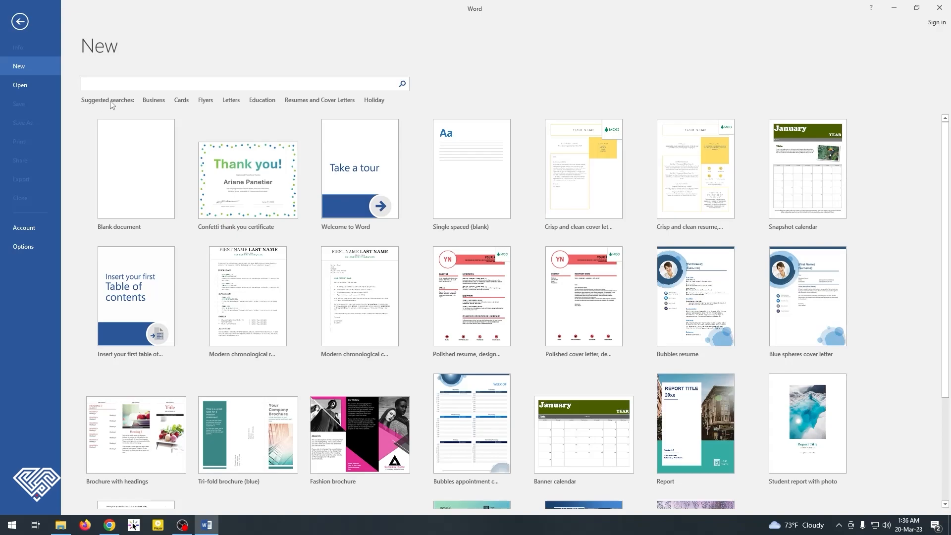
pyautogui.click(206, 100)
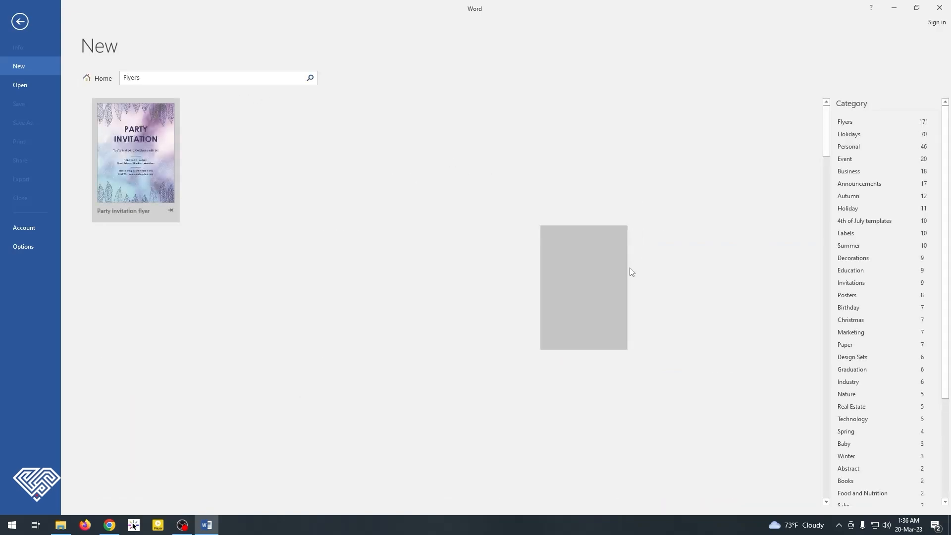
pyautogui.scroll(-3, 583, 365)
pyautogui.scroll(-2, 584, 364)
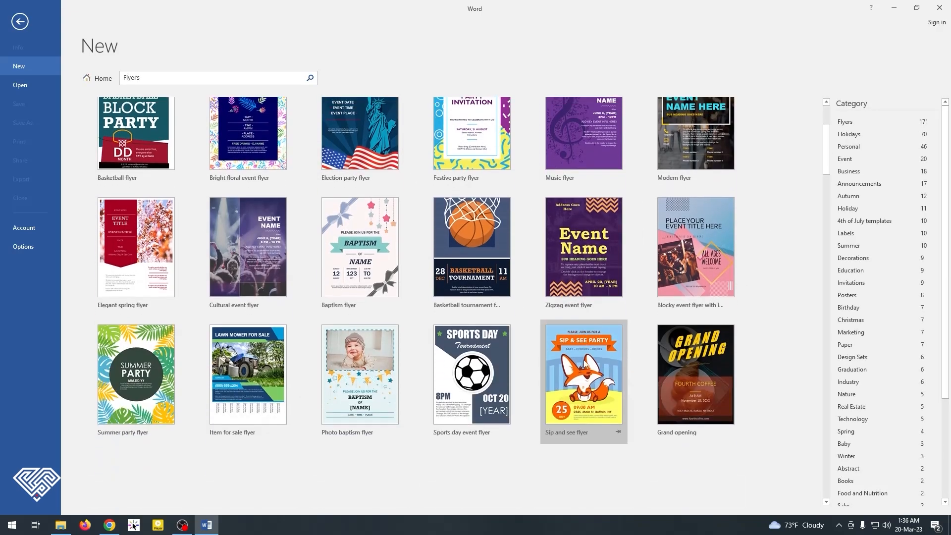
pyautogui.scroll(5, 581, 360)
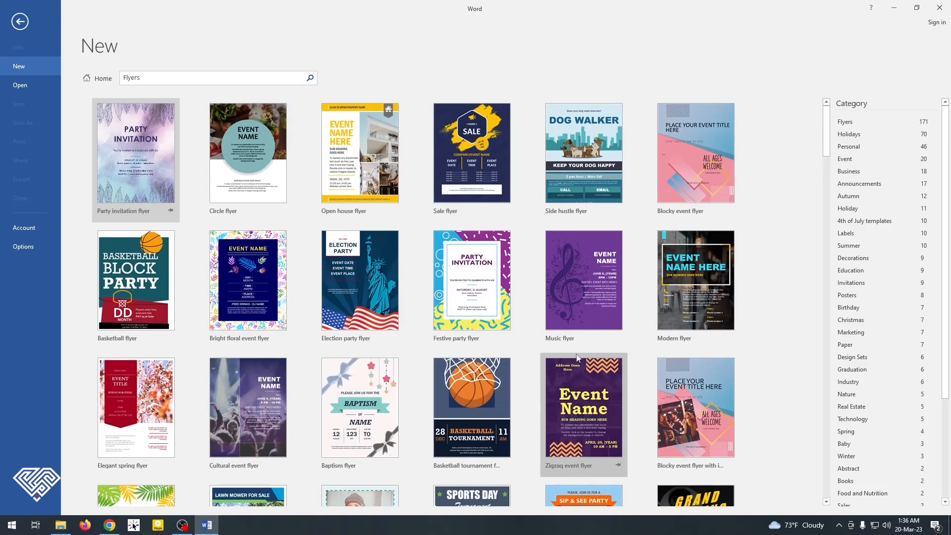
pyautogui.click(91, 79)
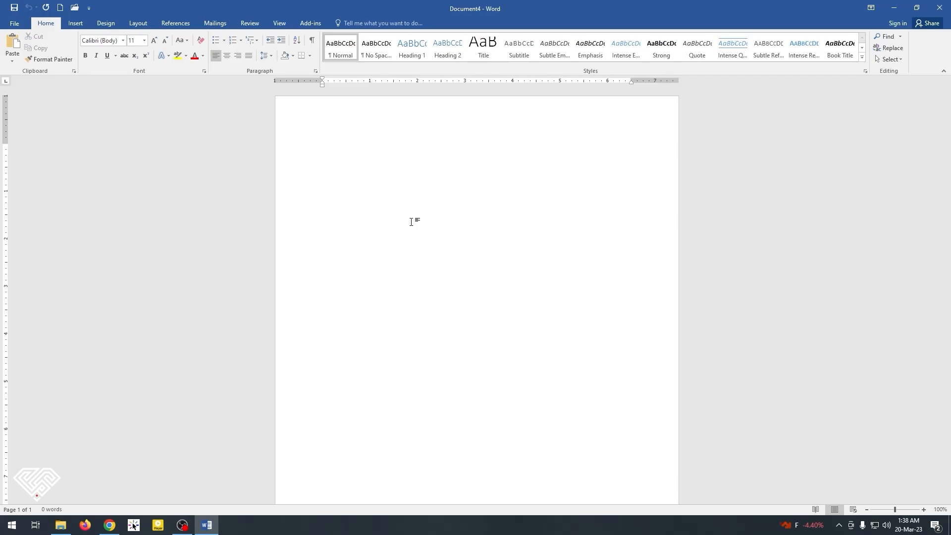
# Insert the About Us and Services text into the blank document and save it in Documents as About Us, type Word Document
pyautogui.write("About Us [Abshire Group] is a money-management firm based in Virginia. It’s one of the sought-after money-management firms across the US. Its ten years in the industry have helped small and large companies with its profitability and expenses. Soon, it will open new branches in New Jersey and Florida.  Services Our company will provide you with the following services below. Business Financial PlanWe’ll create a business financial plan for your business. This service will help you set long term goals for your company. BudgetingWe’ll develop consistently effective business budgets. You can improve your profit and reduce your costs. Strategic SolutionsWe’ll deliver strategic solutions for your company's betterment and assess financial exposure for the company.")
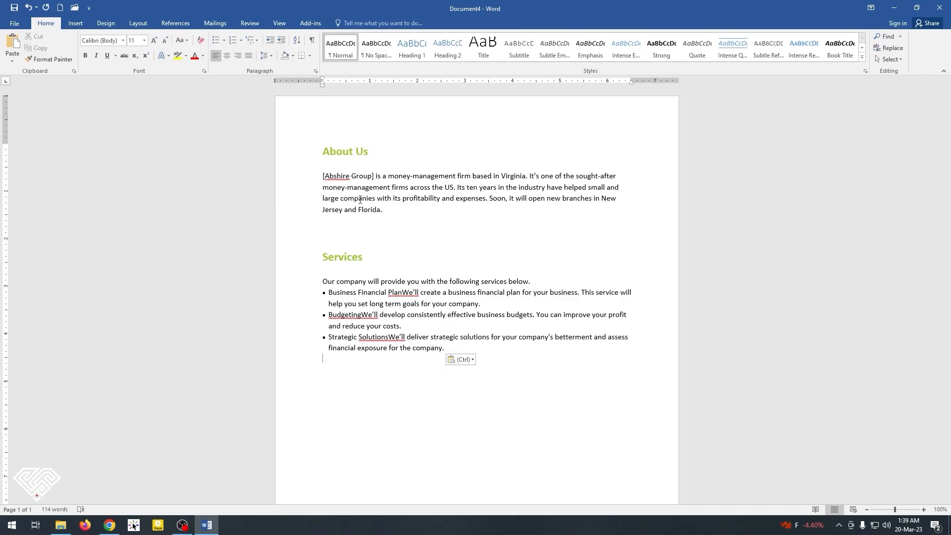
pyautogui.click(15, 23)
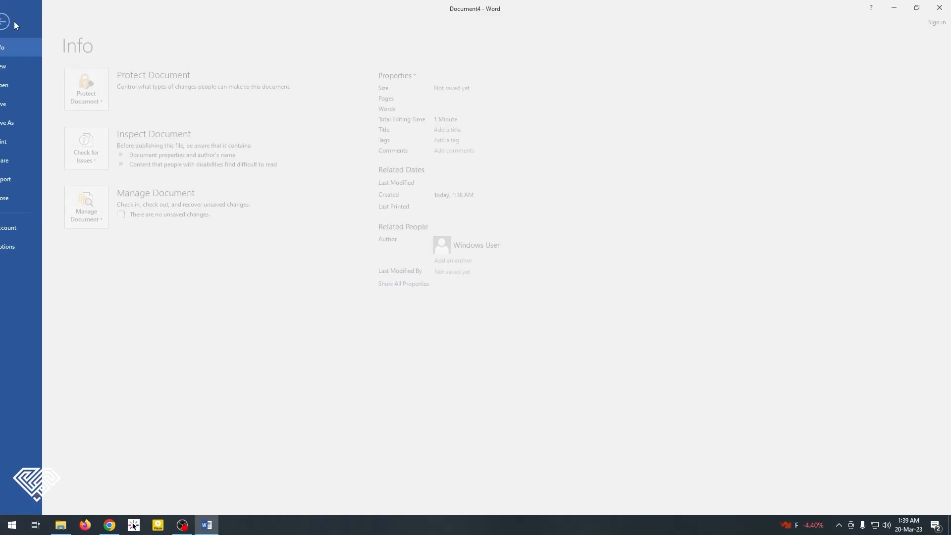
pyautogui.click(35, 103)
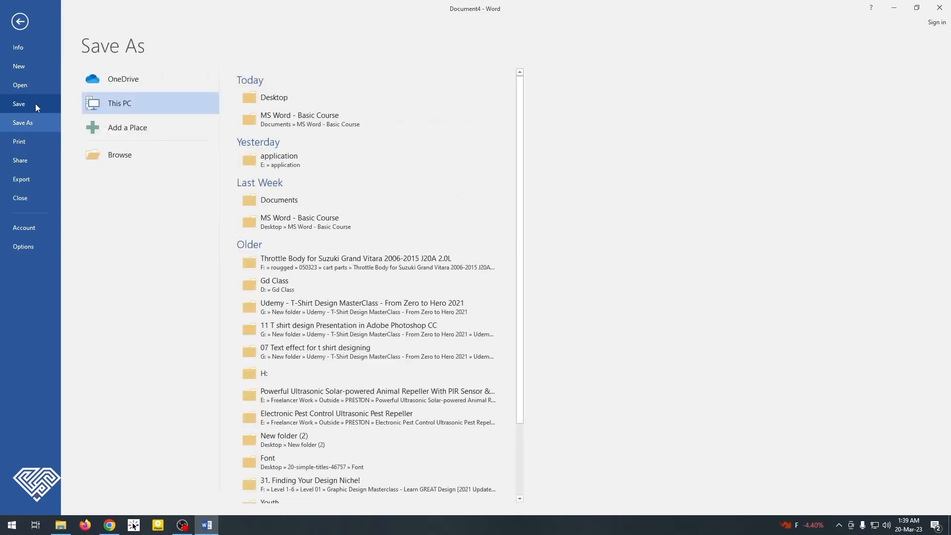
pyautogui.click(119, 154)
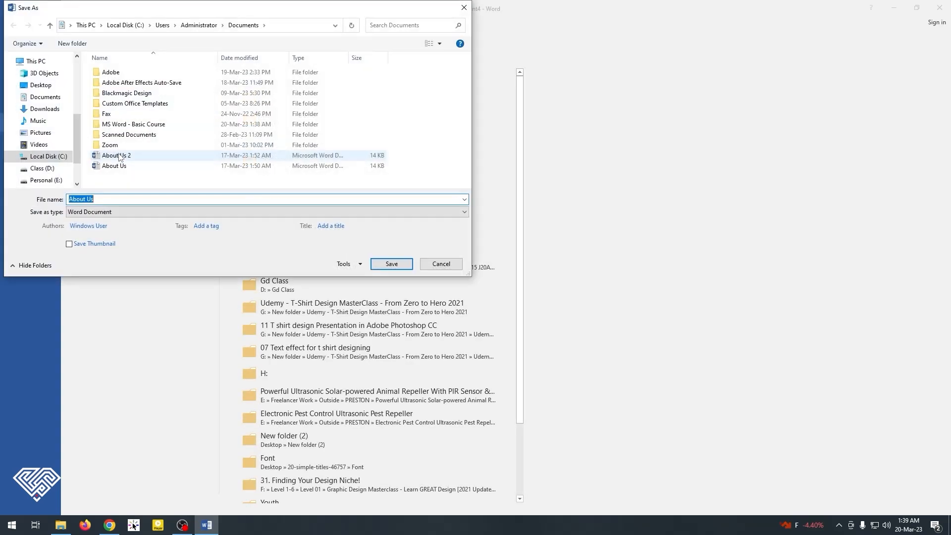
pyautogui.click(104, 198)
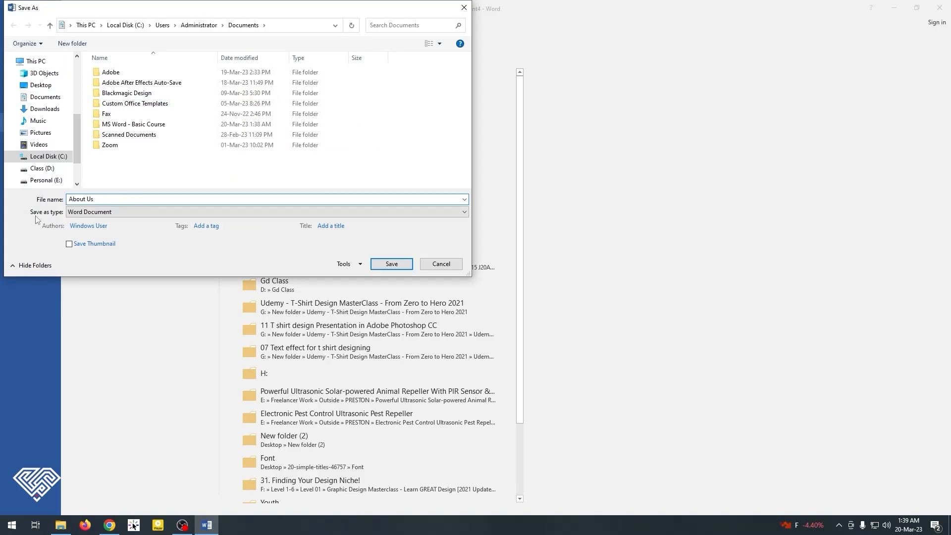
pyautogui.click(99, 214)
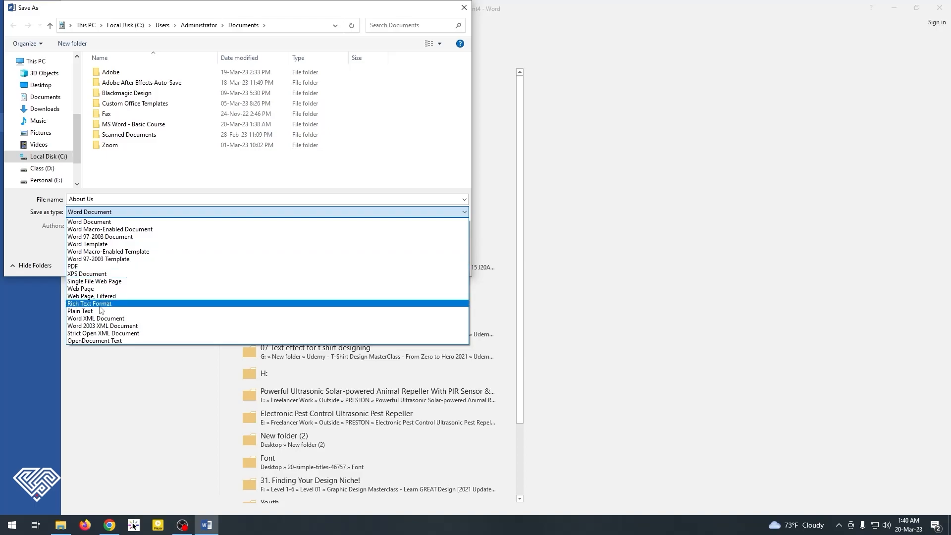
pyautogui.click(100, 224)
pyautogui.click(392, 263)
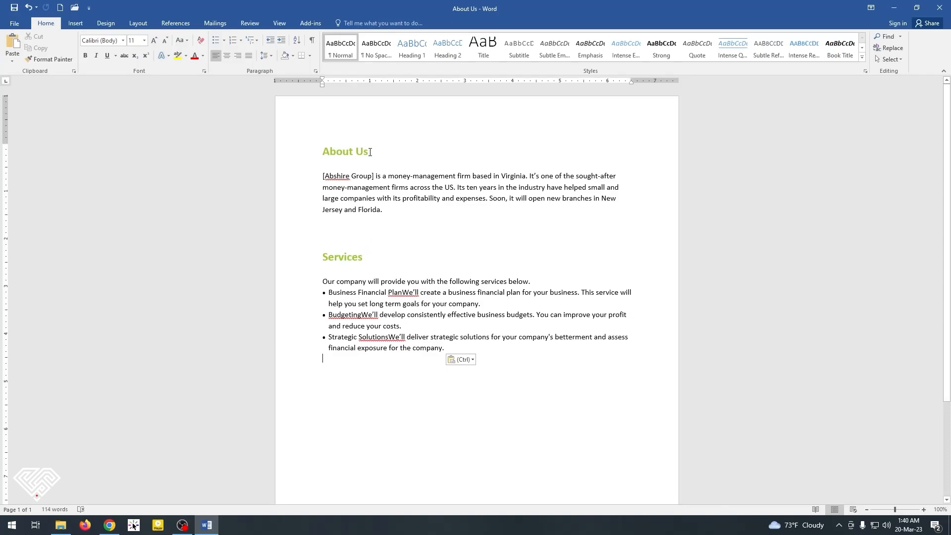
# Change the font color of the About Us and Services headings to red
pyautogui.moveTo(370, 152); pyautogui.dragTo(322, 152)
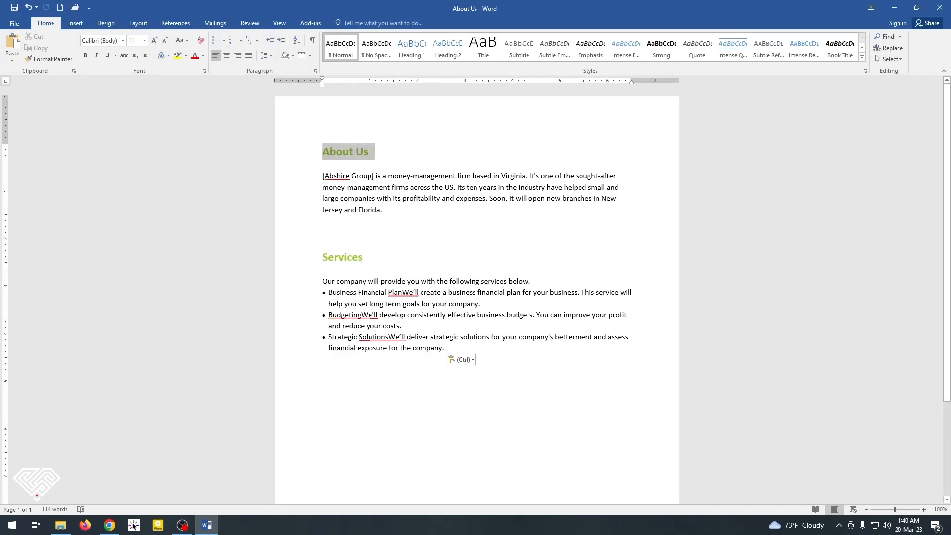
pyautogui.click(195, 56)
pyautogui.click(365, 242)
pyautogui.moveTo(333, 258)
pyautogui.mouseDown()
pyautogui.moveTo(325, 257)
pyautogui.moveTo(367, 257)
pyautogui.moveTo(325, 256)
pyautogui.mouseUp()
pyautogui.click(323, 258)
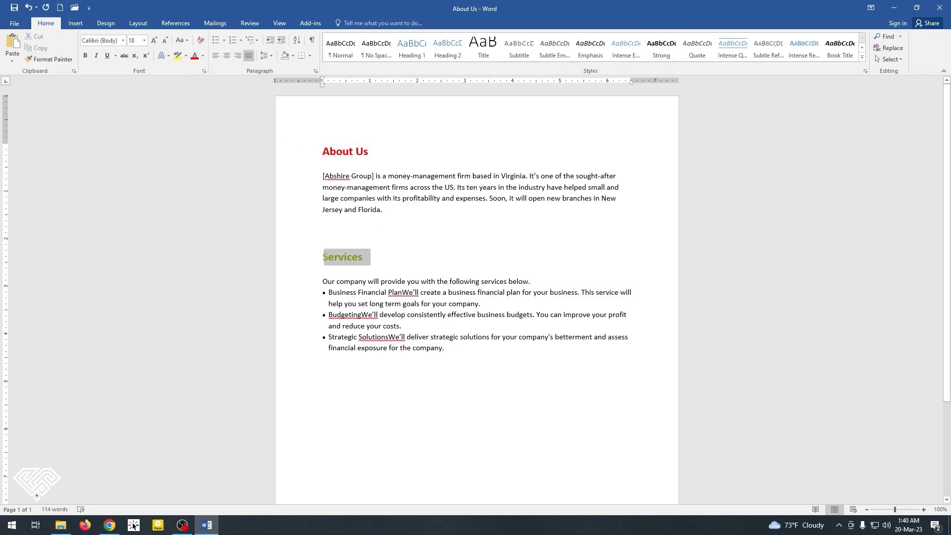
pyautogui.click(194, 56)
pyautogui.click(397, 242)
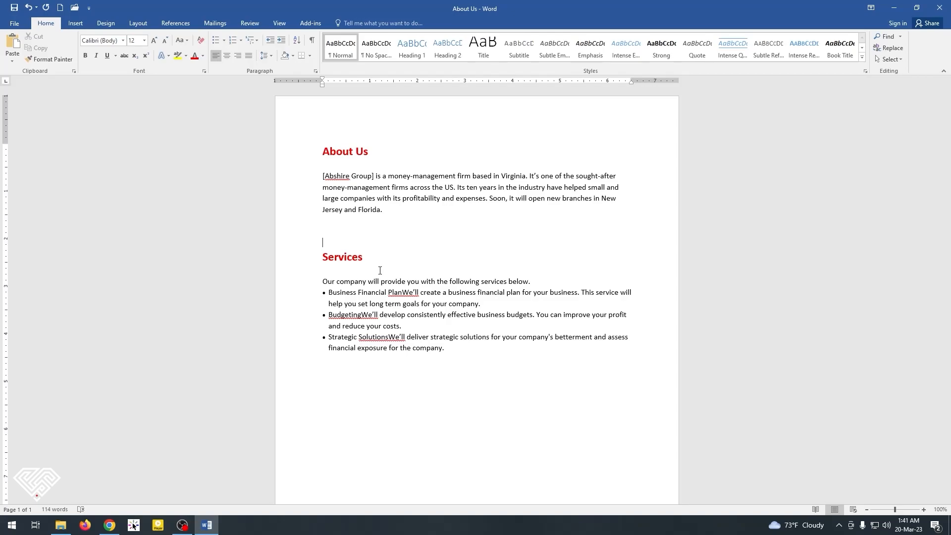
# Save a copy of the edited document in Documents under the name About Us 2
pyautogui.click(13, 24)
pyautogui.click(20, 21)
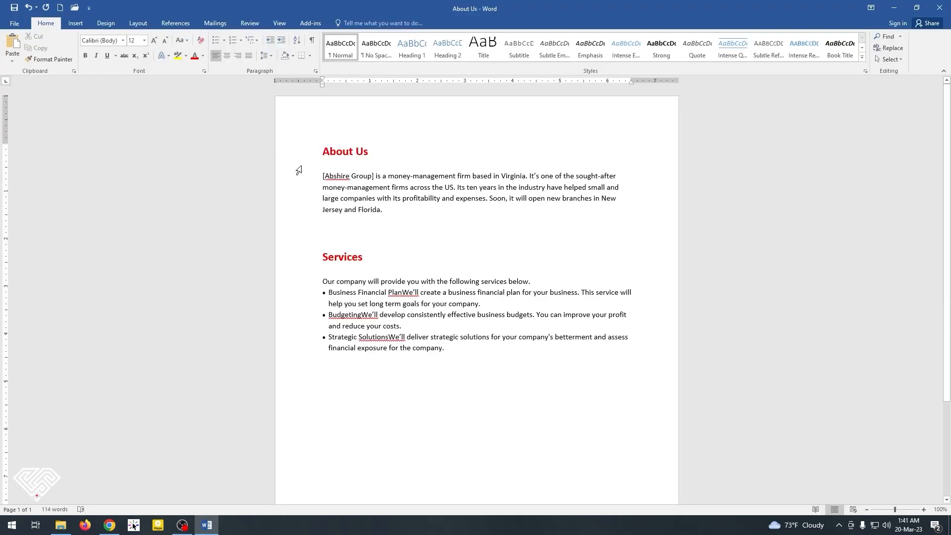
pyautogui.click(15, 23)
pyautogui.click(37, 121)
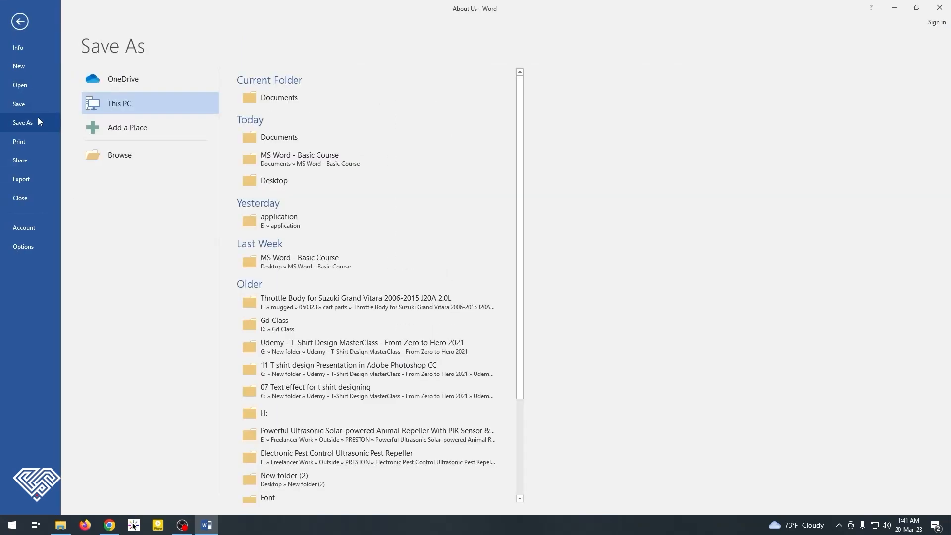
pyautogui.click(120, 154)
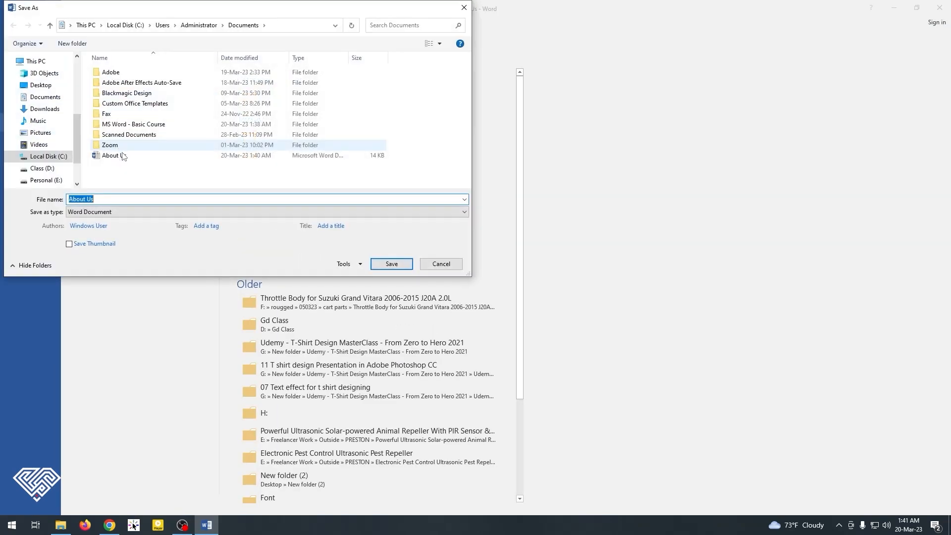
pyautogui.click(106, 199)
pyautogui.write('2')
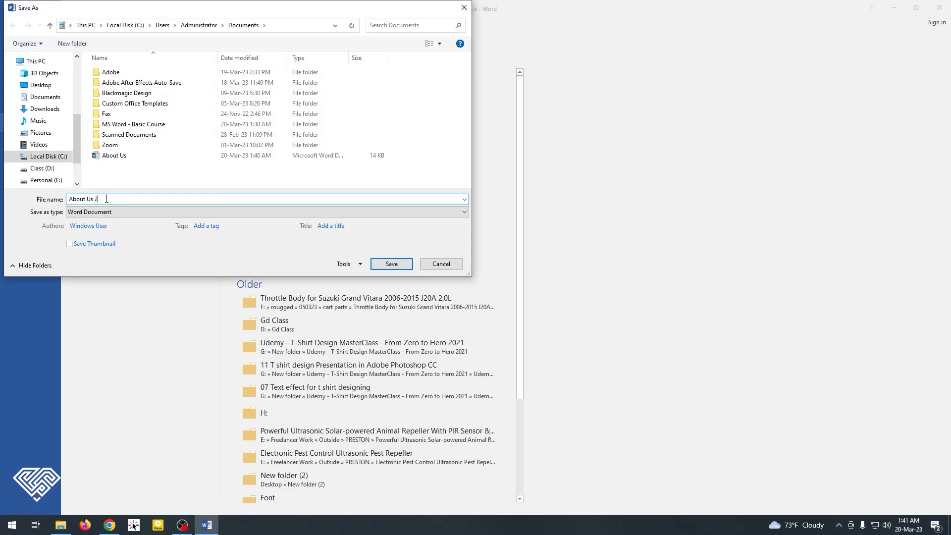
pyautogui.click(392, 264)
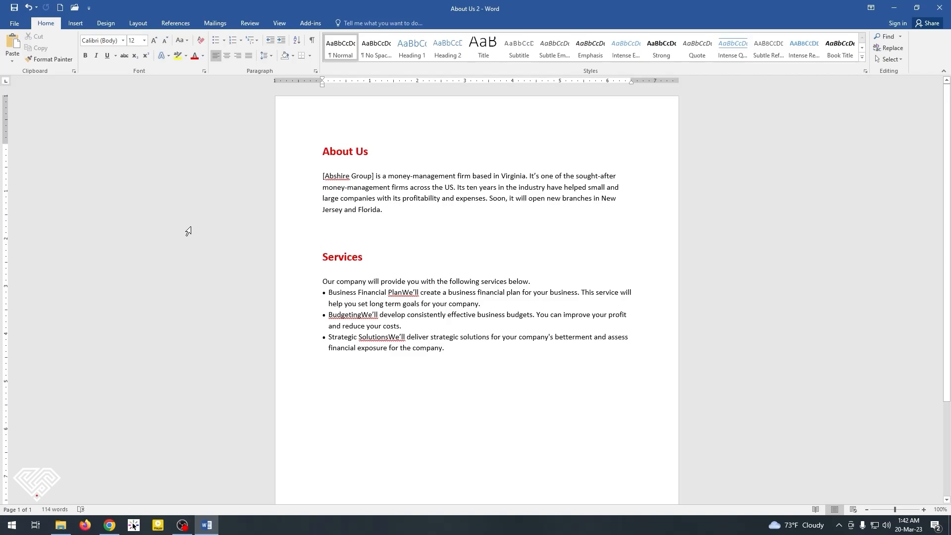
# Close About Us 2, then open the PDF to Word file from the MS Word - Basic Course folder in Documents and accept its conversion
pyautogui.hotkey('ctrl', 'w')
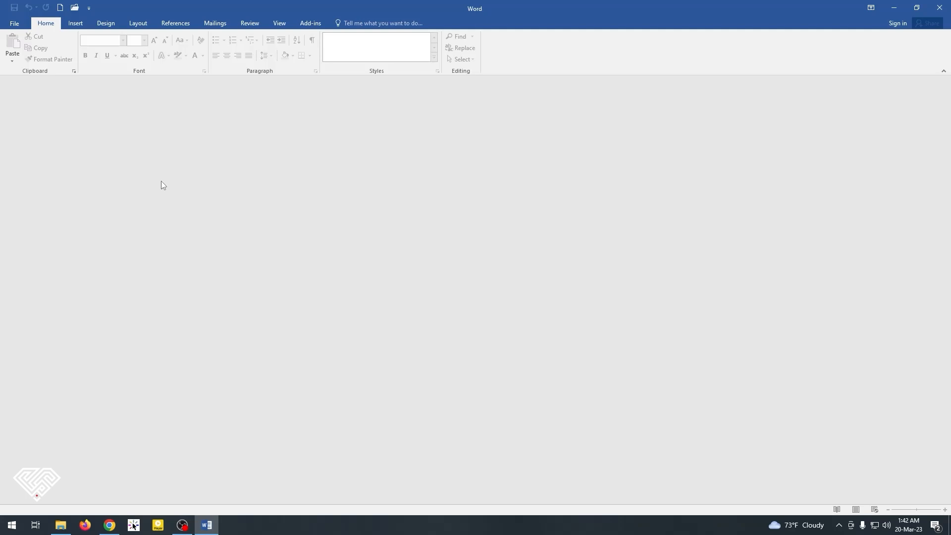
pyautogui.click(15, 23)
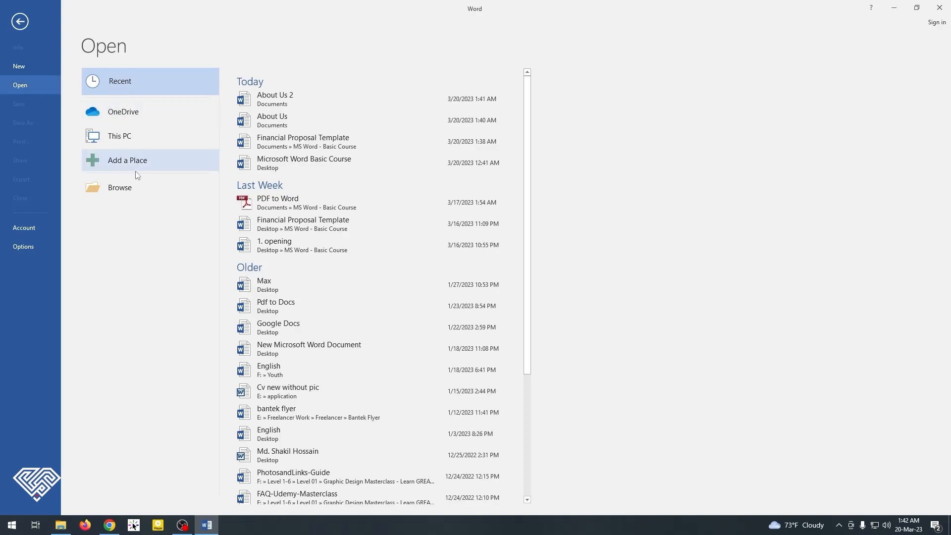
pyautogui.click(126, 183)
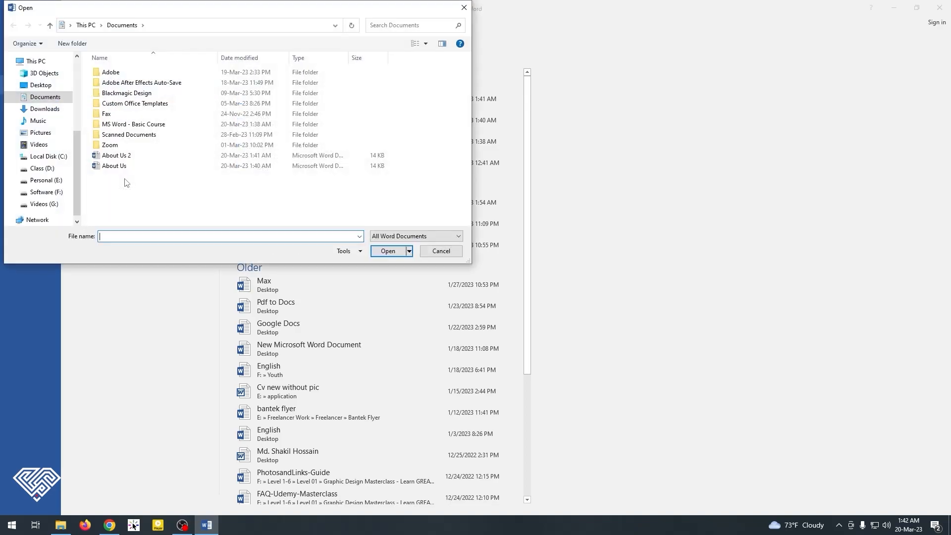
pyautogui.doubleClick(122, 125)
pyautogui.click(120, 84)
pyautogui.click(388, 251)
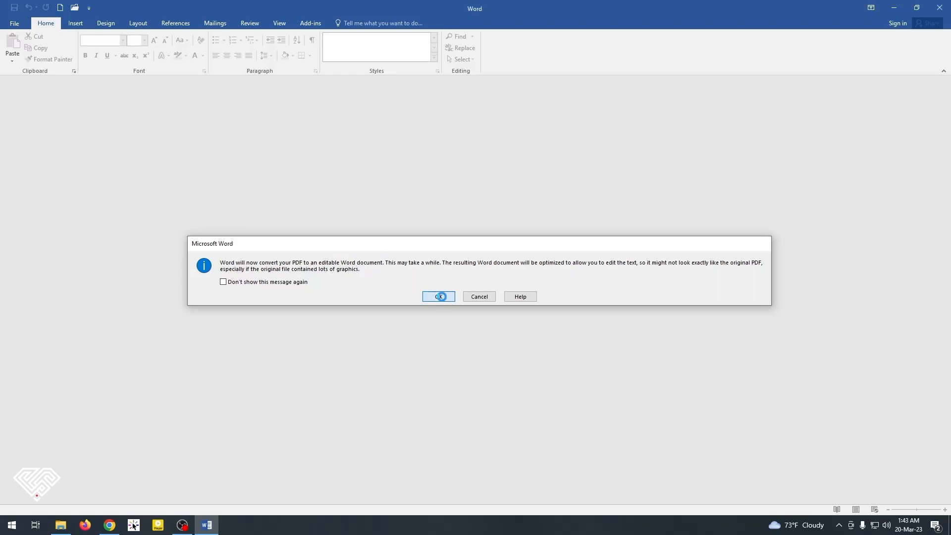
pyautogui.click(439, 295)
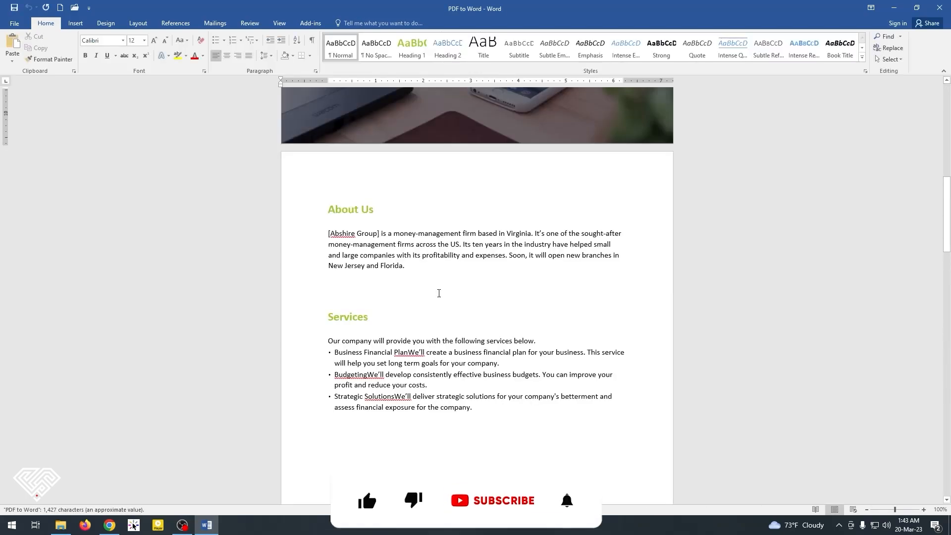
# Check that the converted PDF is editable by selecting the cover page's Prepared by text boxes and the About Us paragraph
pyautogui.scroll(5, 436, 284)
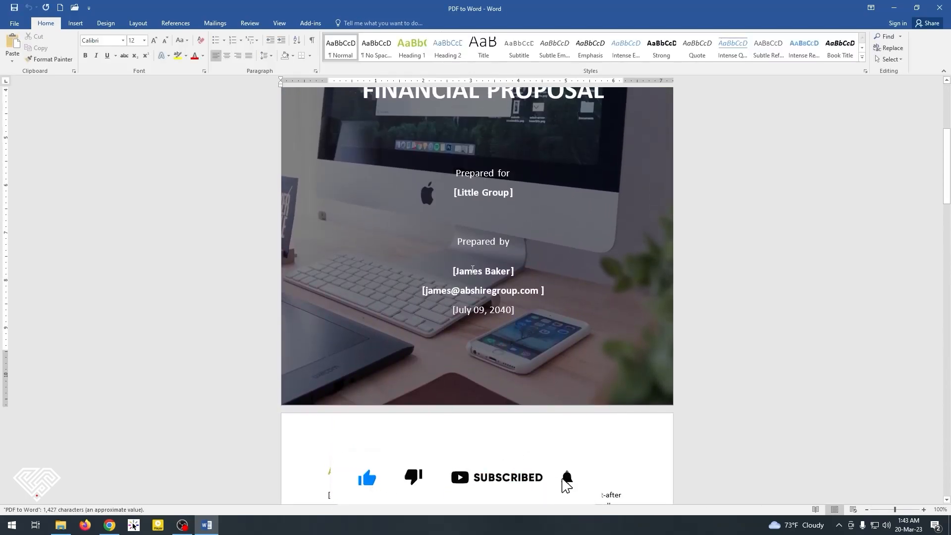
pyautogui.click(455, 271)
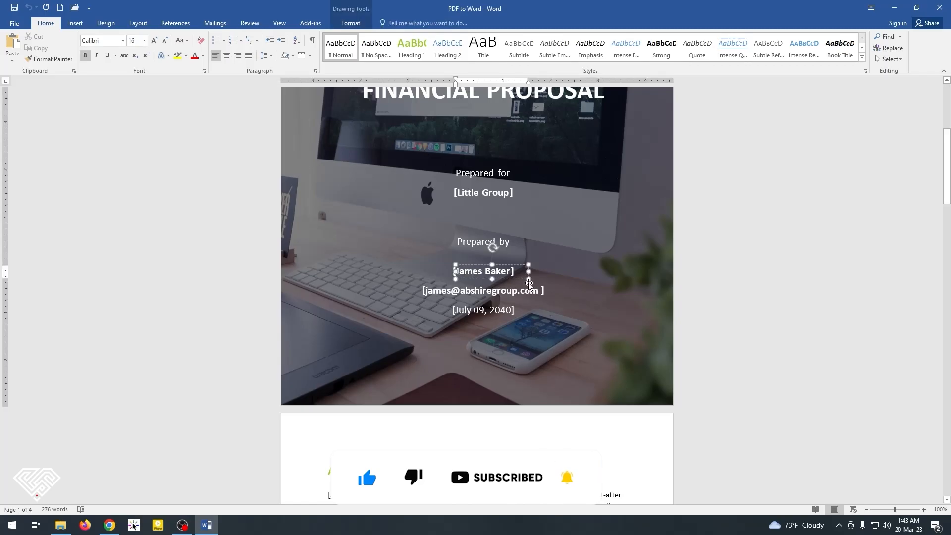
pyautogui.click(510, 291)
pyautogui.scroll(-2, 450, 325)
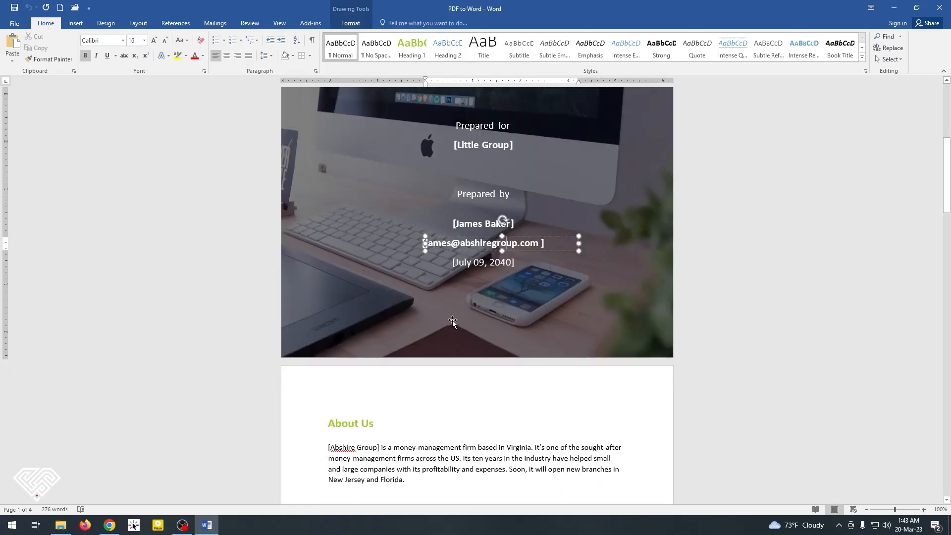
pyautogui.scroll(-2, 451, 325)
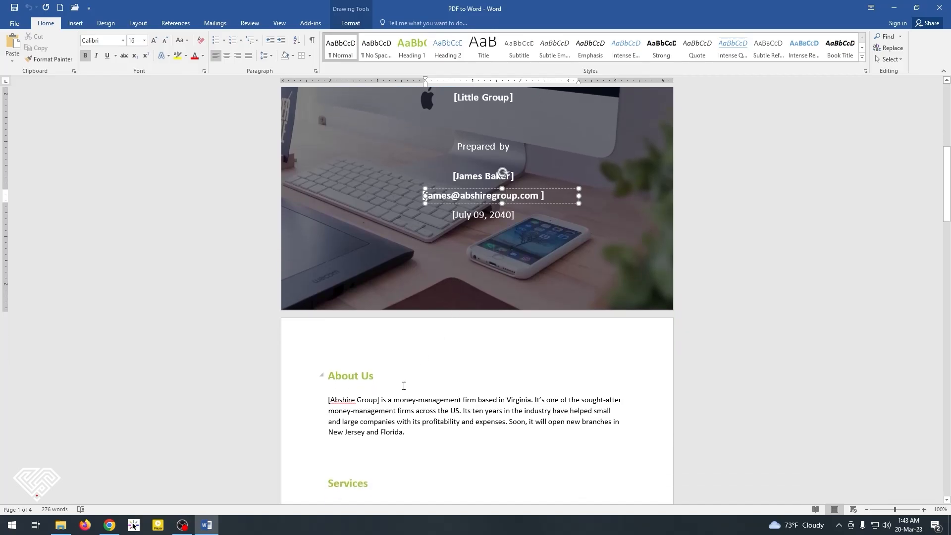
pyautogui.click(409, 434)
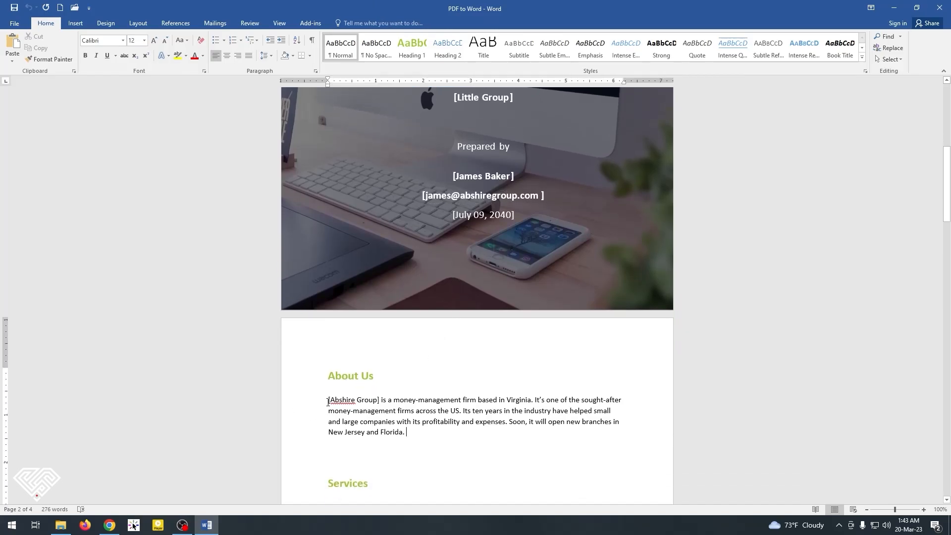
pyautogui.moveTo(327, 401); pyautogui.dragTo(407, 440)
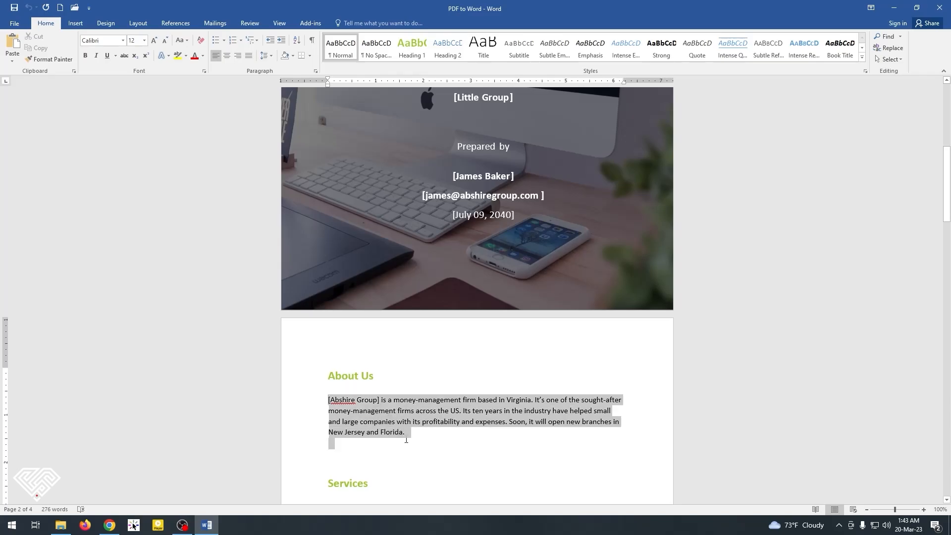
pyautogui.click(361, 411)
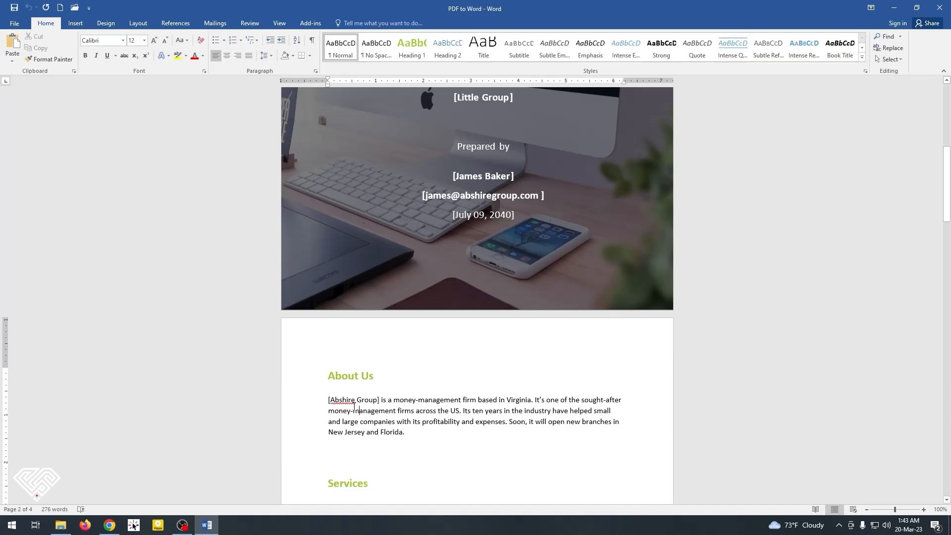
# Move the e-mail text box on the cover page and realign it between its square brackets
pyautogui.click(487, 187)
pyautogui.moveTo(487, 188)
pyautogui.mouseDown()
pyautogui.moveTo(487, 172)
pyautogui.moveTo(460, 195)
pyautogui.moveTo(496, 178)
pyautogui.moveTo(490, 185)
pyautogui.mouseUp()
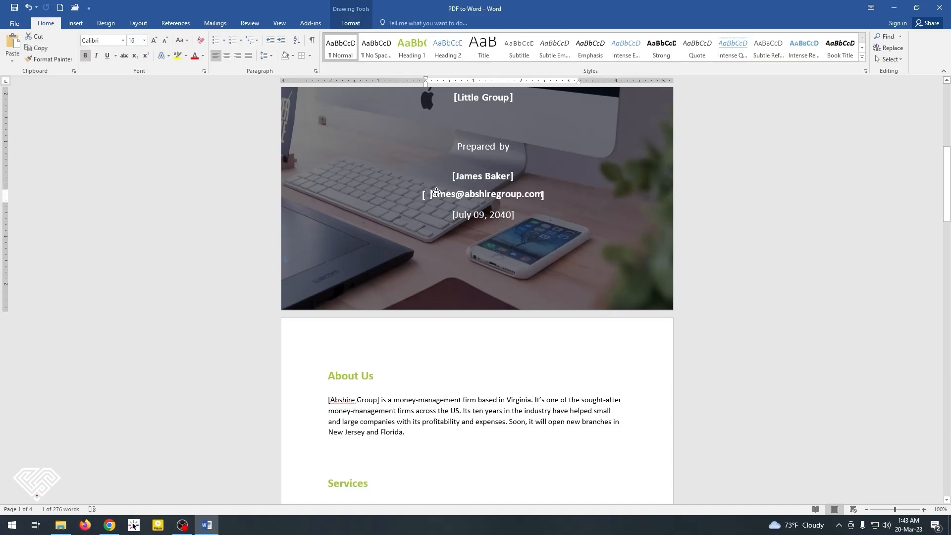
pyautogui.click(420, 196)
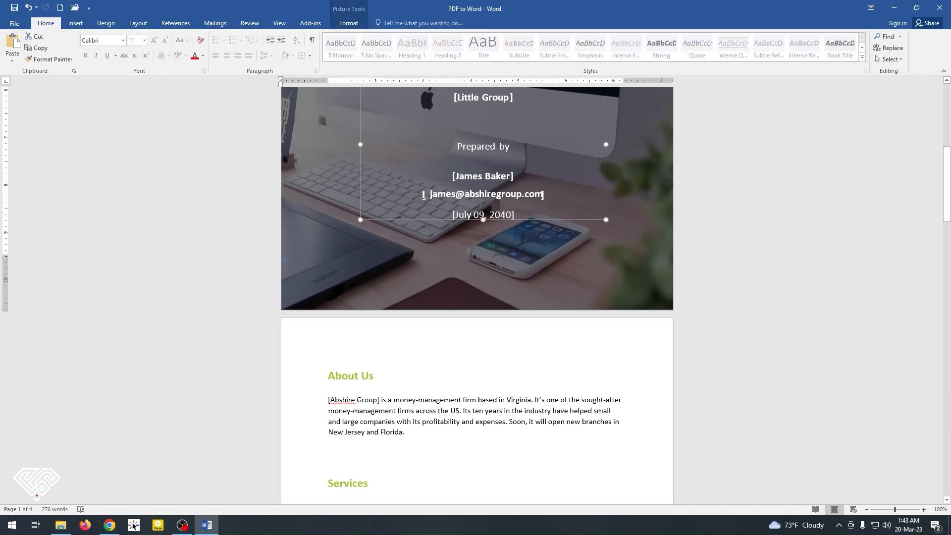
pyautogui.click(420, 195)
pyautogui.click(479, 197)
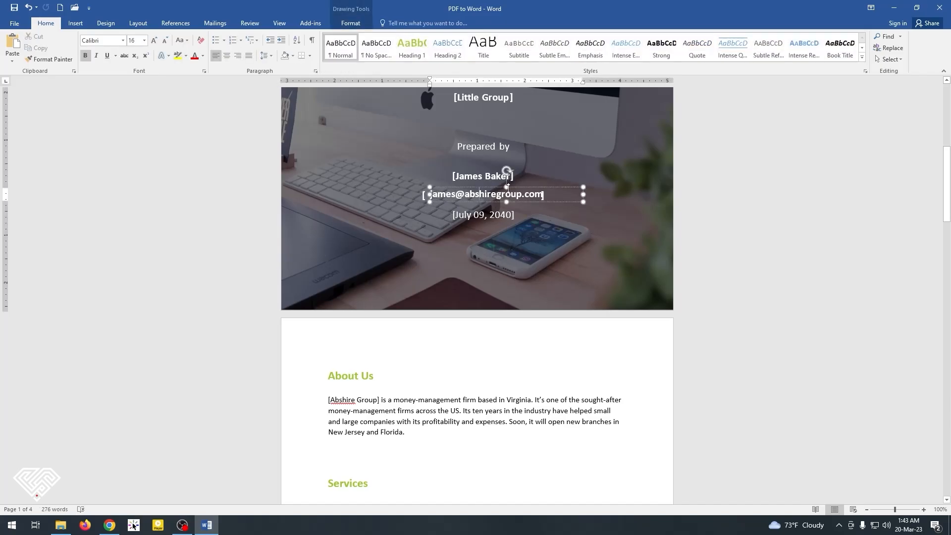
pyautogui.moveTo(525, 186); pyautogui.dragTo(521, 186)
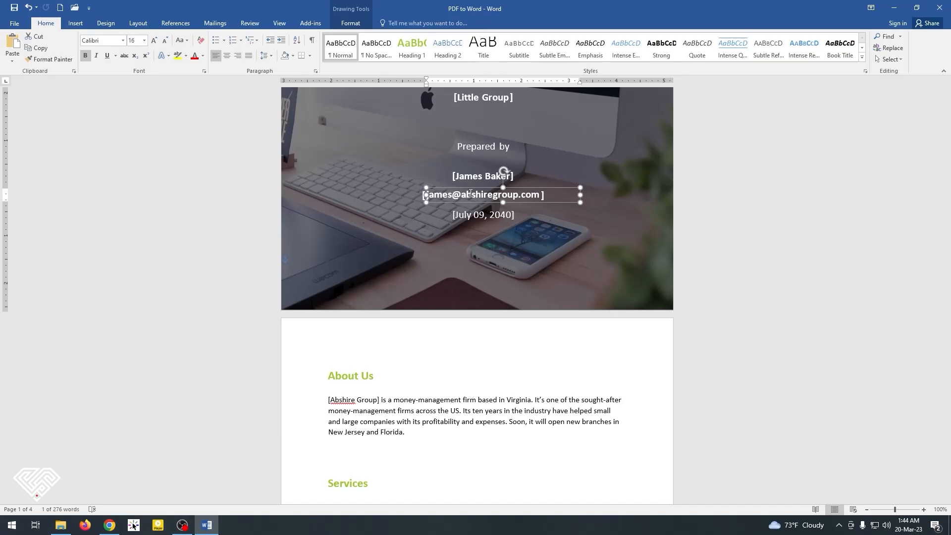
# Open the document's print settings, choose the EPSON L5190 Series printer and show the options for which pages to print
pyautogui.click(14, 23)
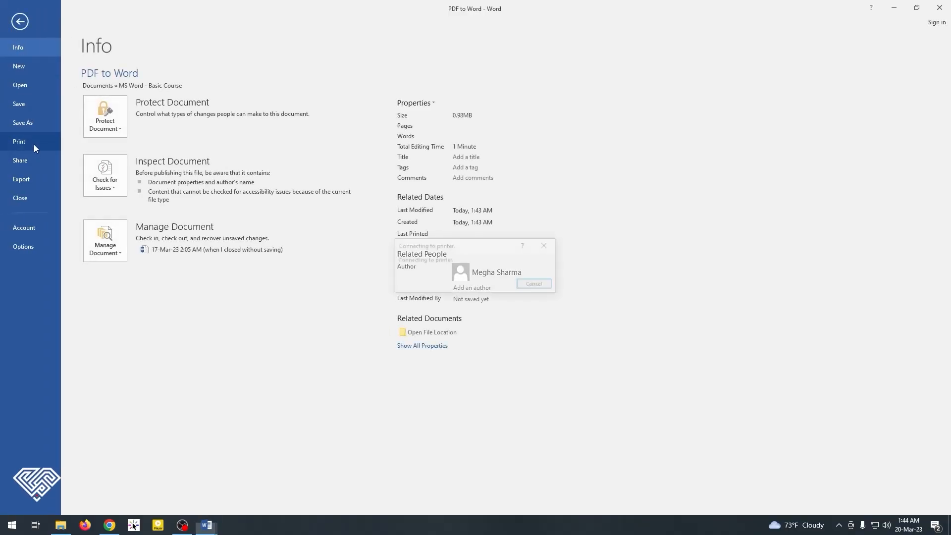
pyautogui.click(34, 144)
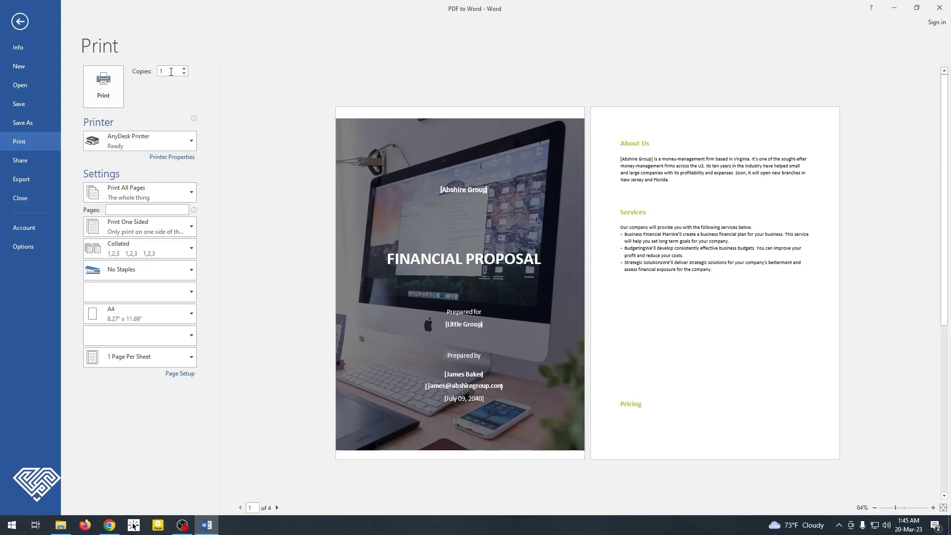
pyautogui.click(148, 140)
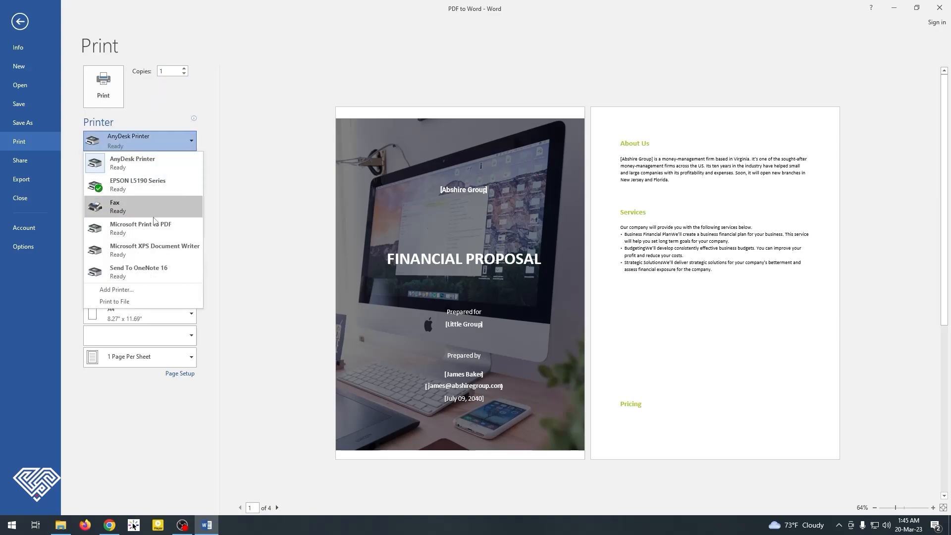
pyautogui.click(147, 182)
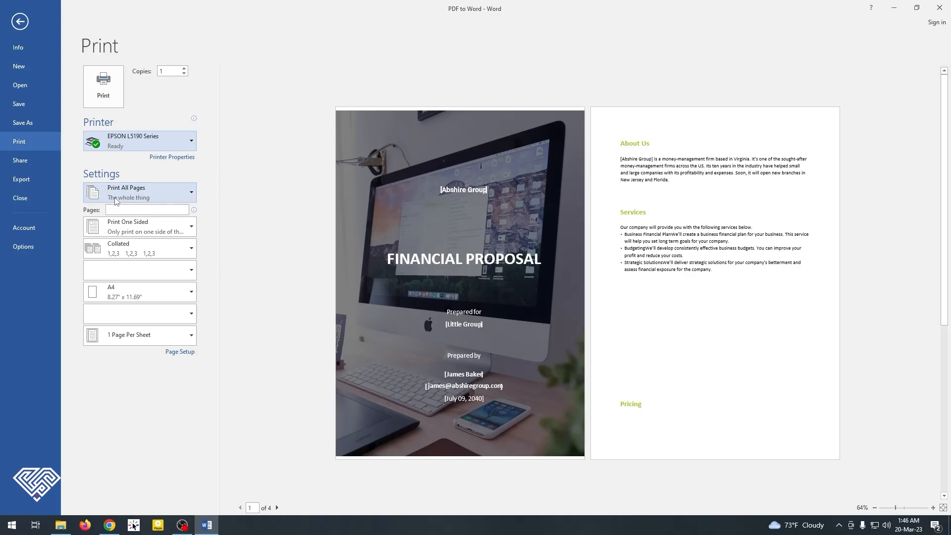
pyautogui.click(148, 191)
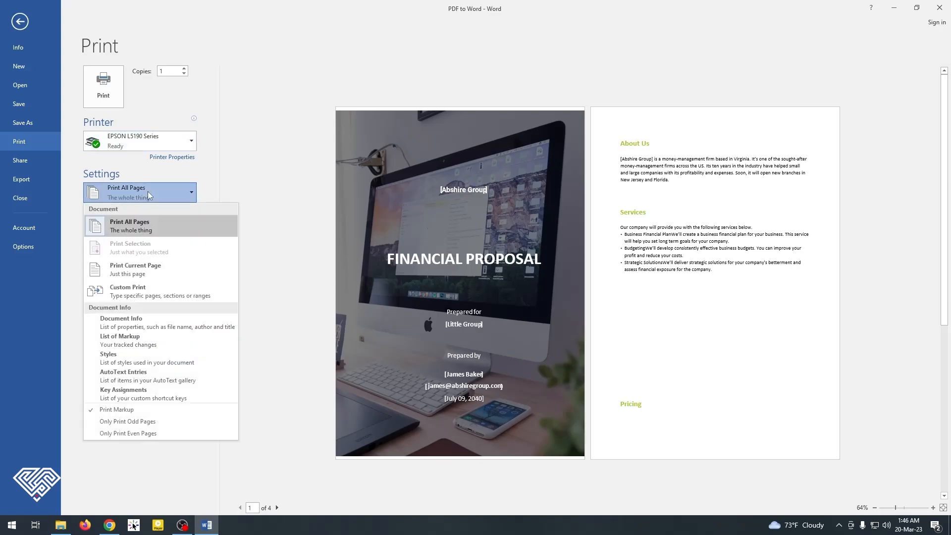